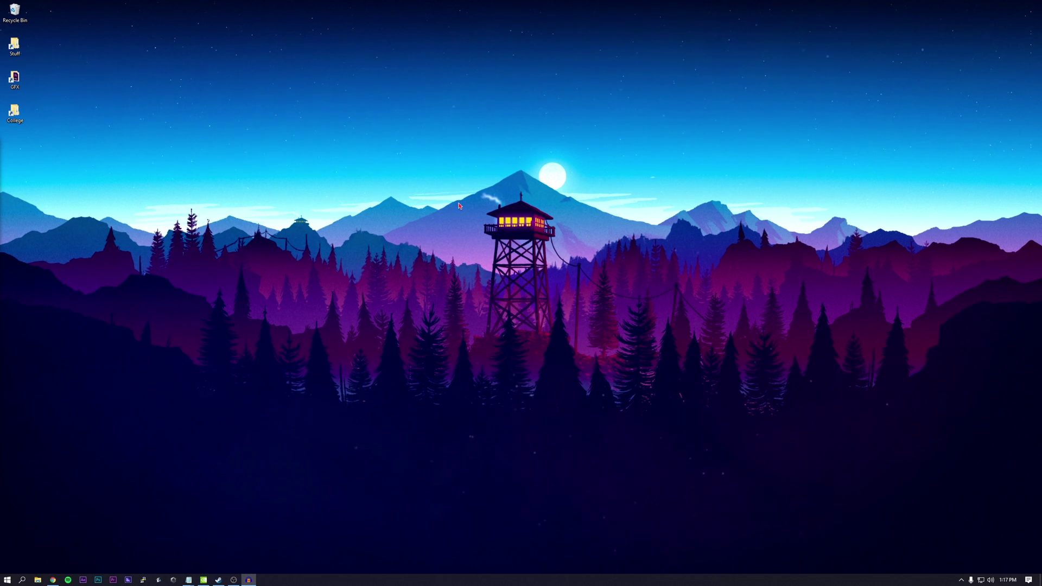
# - Open NVIDIA Control Panel from the desktop menu and scroll through the Manage 3D Settings global list
pyautogui.rightClick(437, 212)
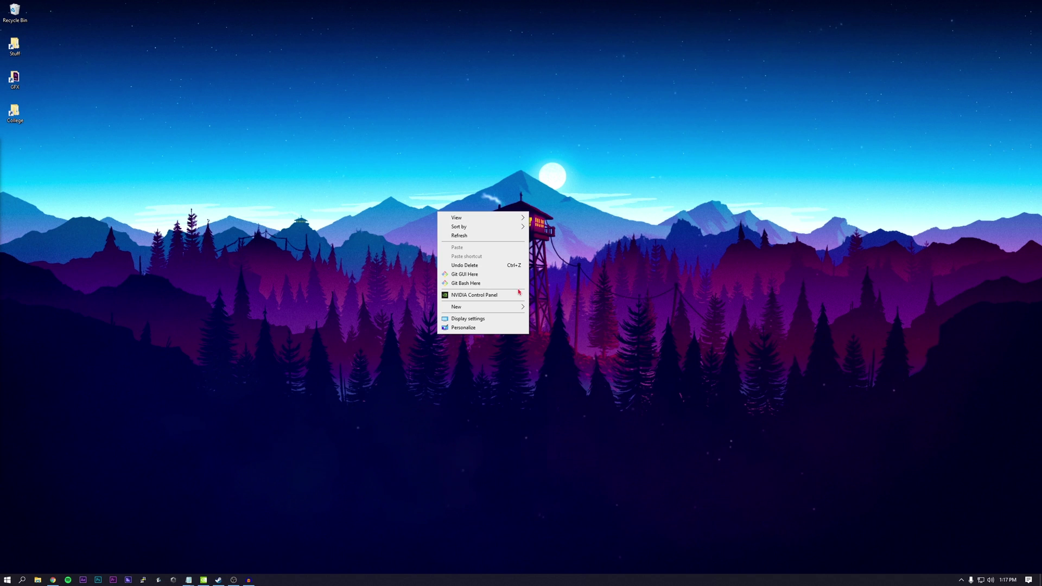
pyautogui.click(471, 297)
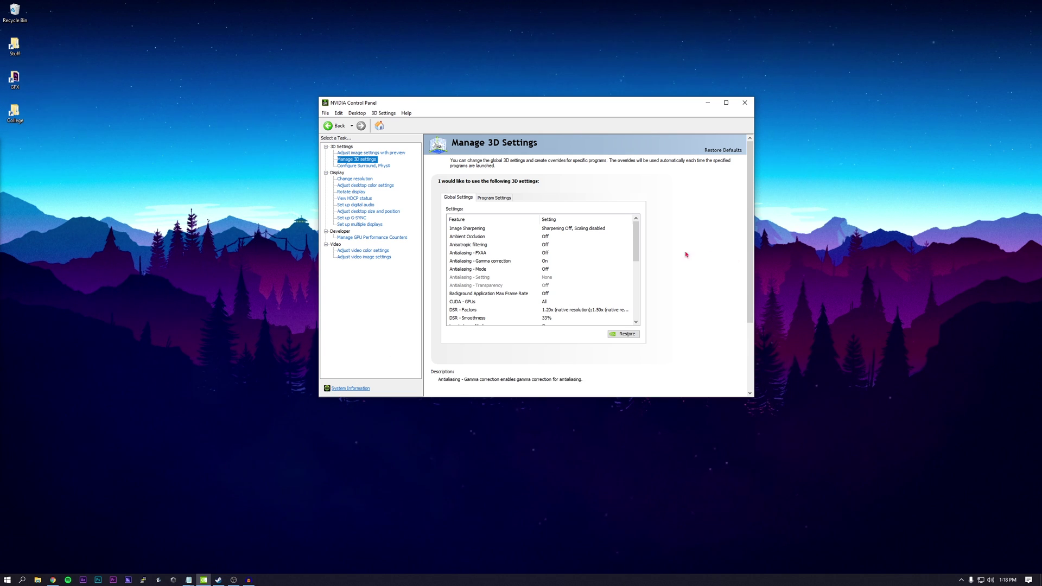
pyautogui.moveTo(636, 241); pyautogui.dragTo(635, 301)
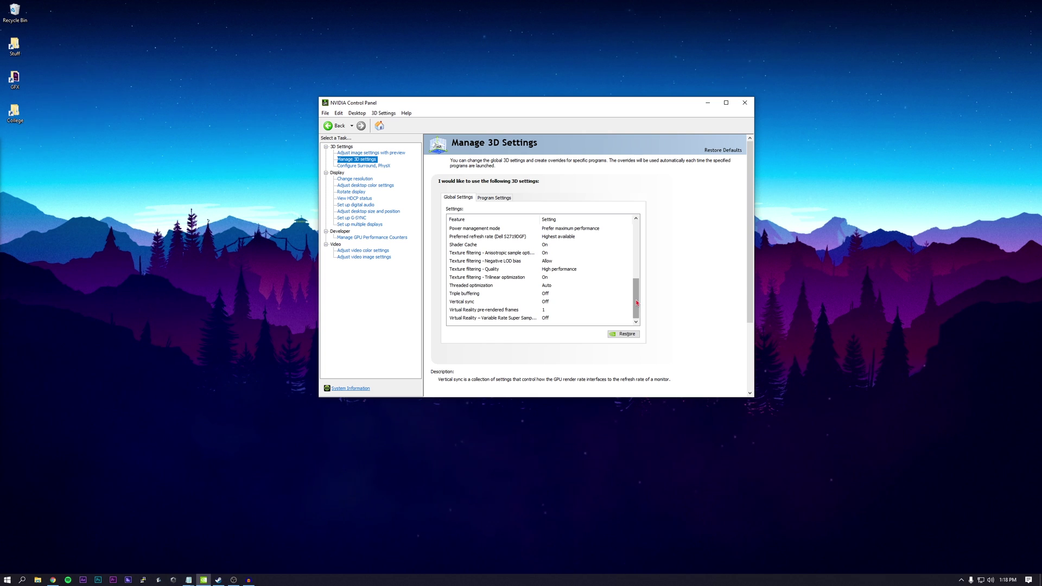
pyautogui.moveTo(637, 303); pyautogui.dragTo(638, 247)
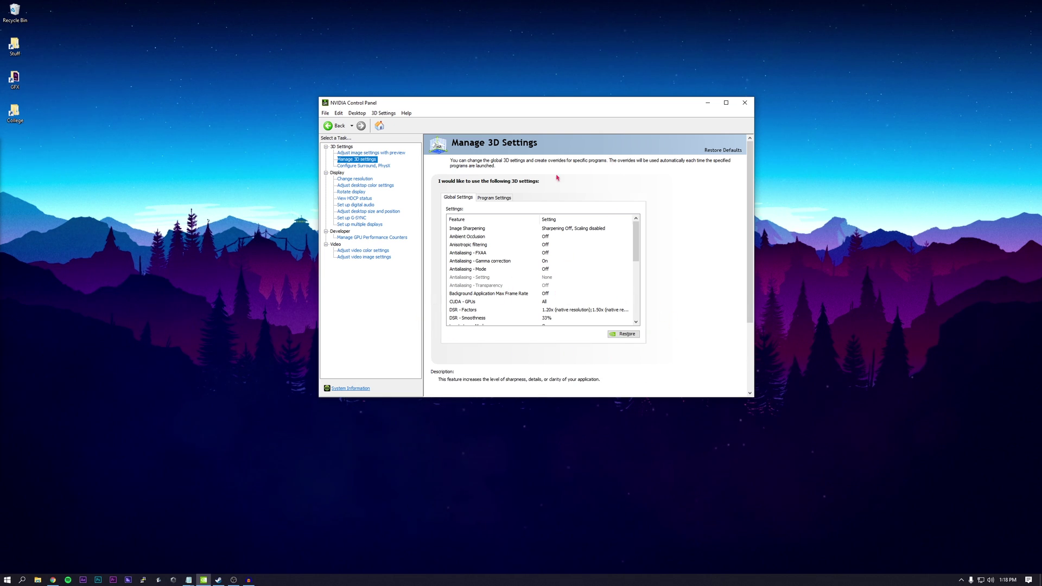
# - Close NVIDIA Control Panel, check Graphics settings under Display settings, then close Settings
pyautogui.hotkey('alt', 'F4')
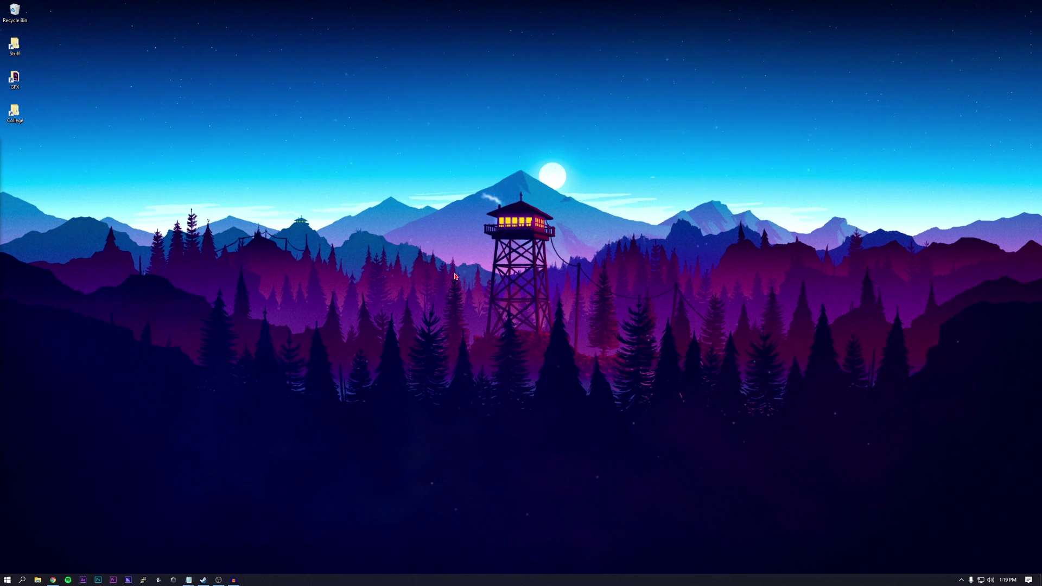
pyautogui.rightClick(432, 274)
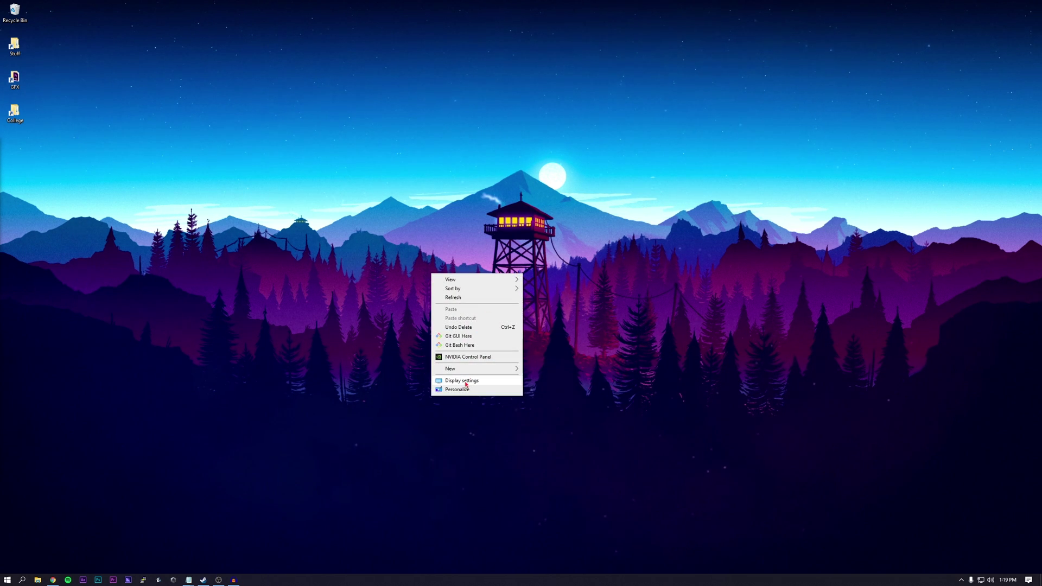
pyautogui.click(462, 380)
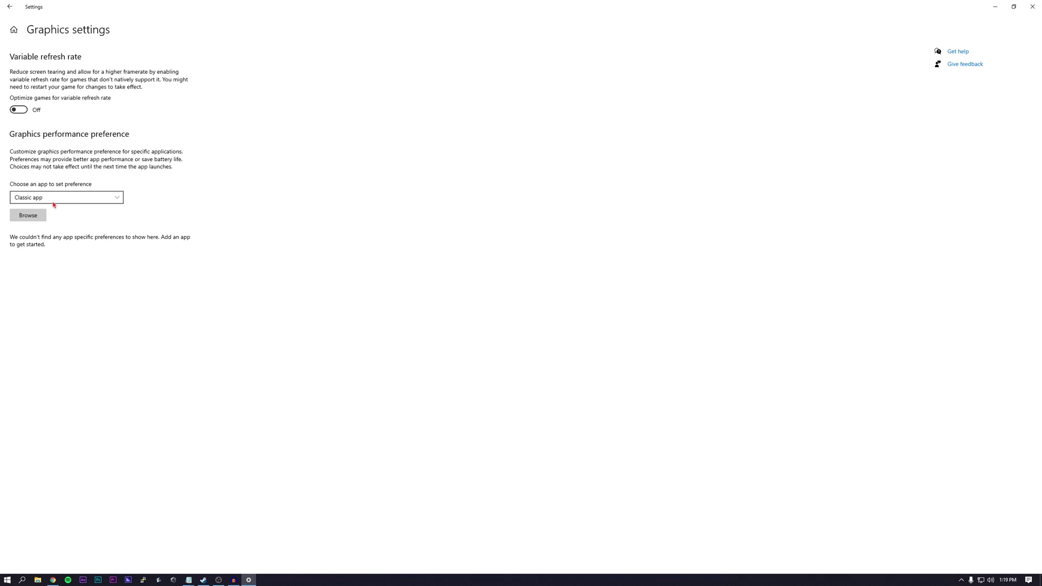
pyautogui.click(1032, 6)
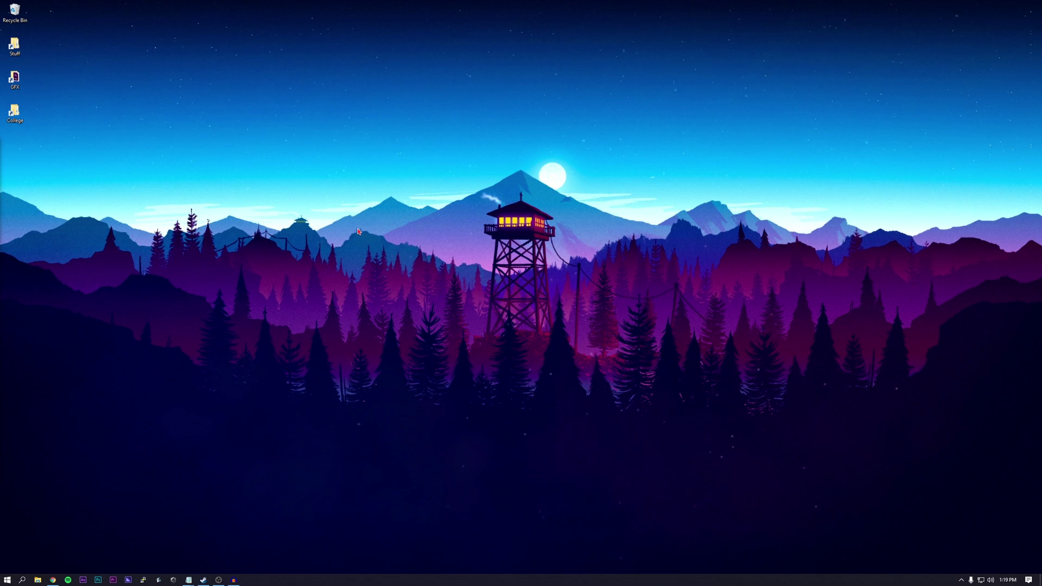
# - Find Game Mode through a 'gamemode' search and leave it switched Off
pyautogui.click(21, 580)
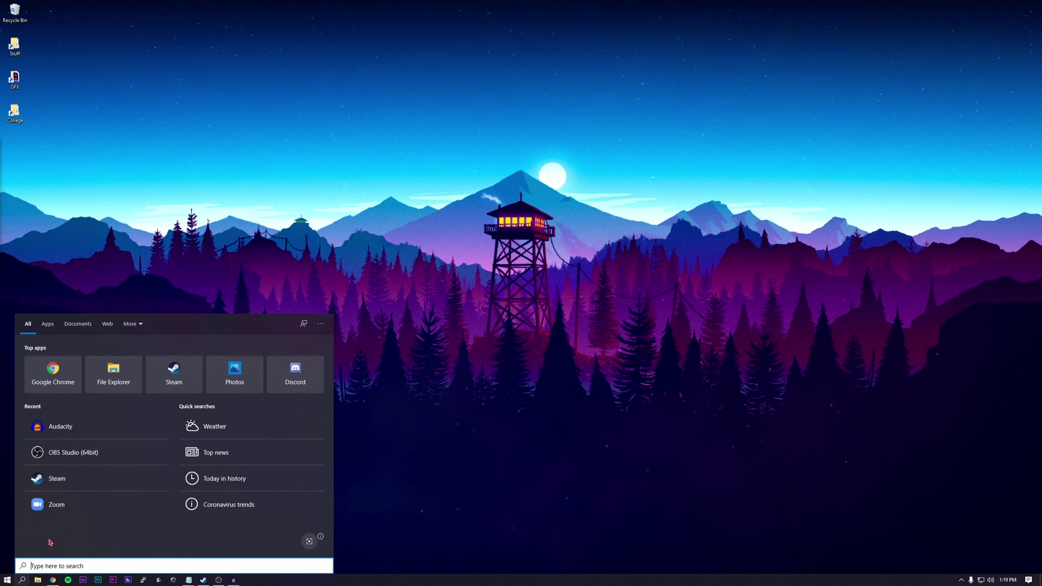
pyautogui.write('gamemode')
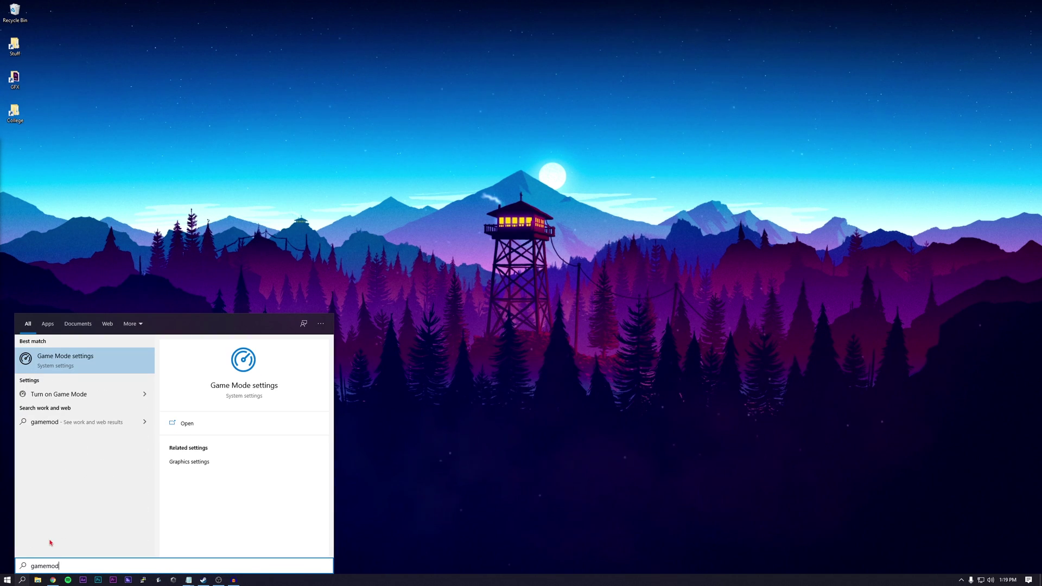
pyautogui.click(65, 359)
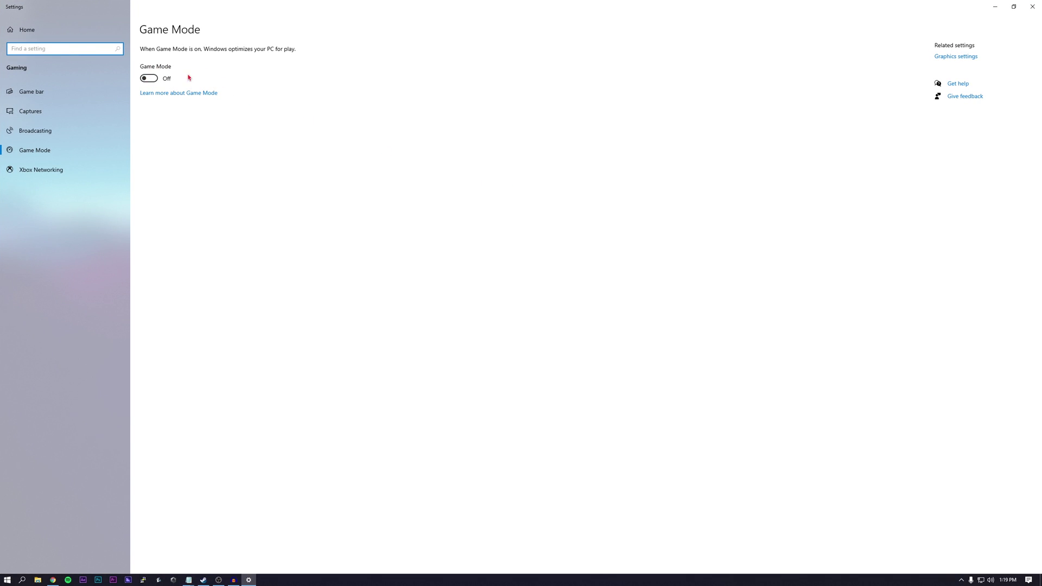
pyautogui.click(148, 78)
pyautogui.click(171, 80)
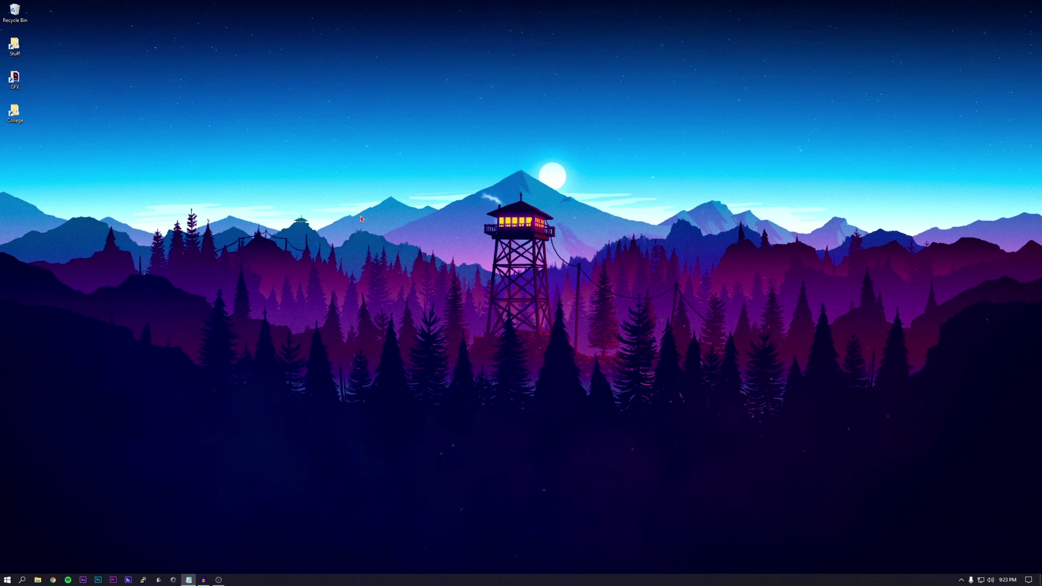
# - Go from Control Panel's System and Security > System to Advanced system settings and Performance Options
pyautogui.click(25, 580)
pyautogui.write('contropl')
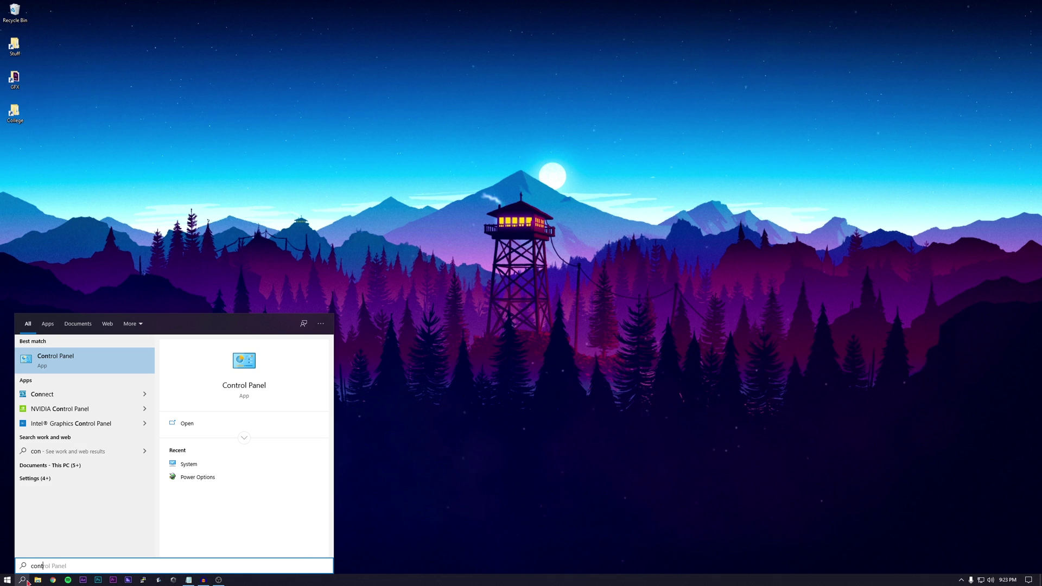
pyautogui.click(58, 365)
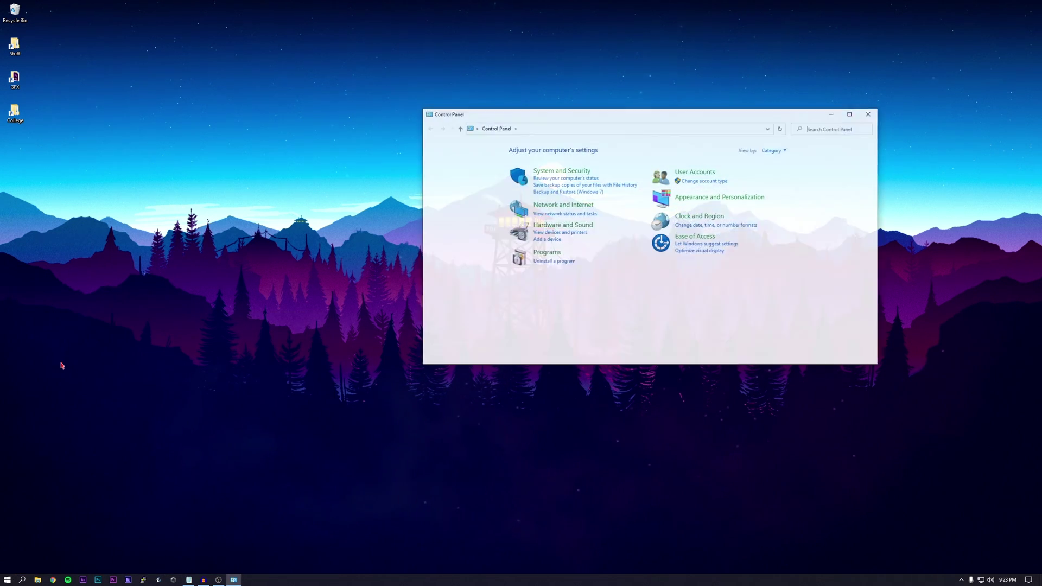
pyautogui.click(563, 172)
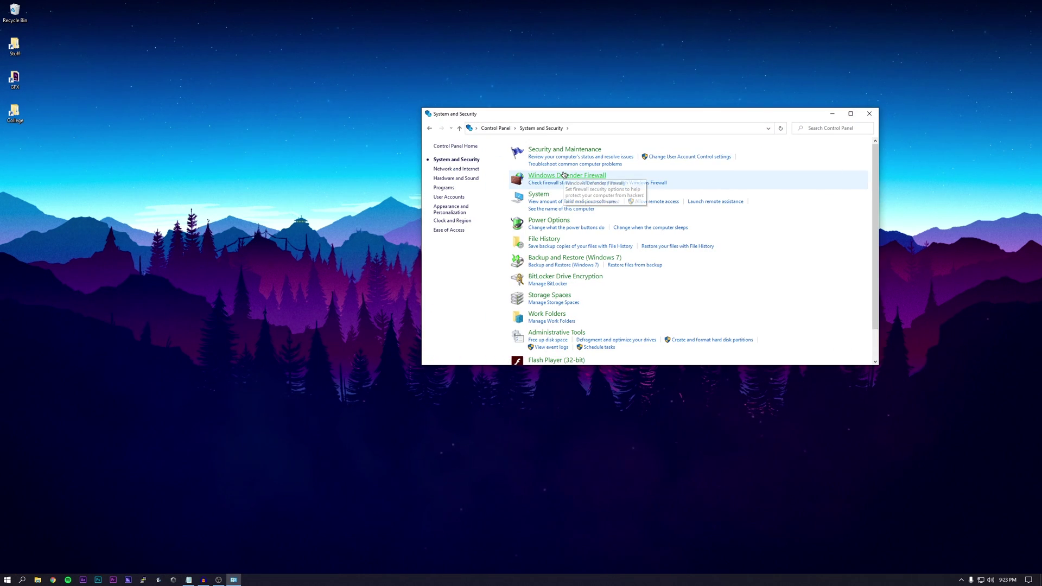
pyautogui.click(540, 195)
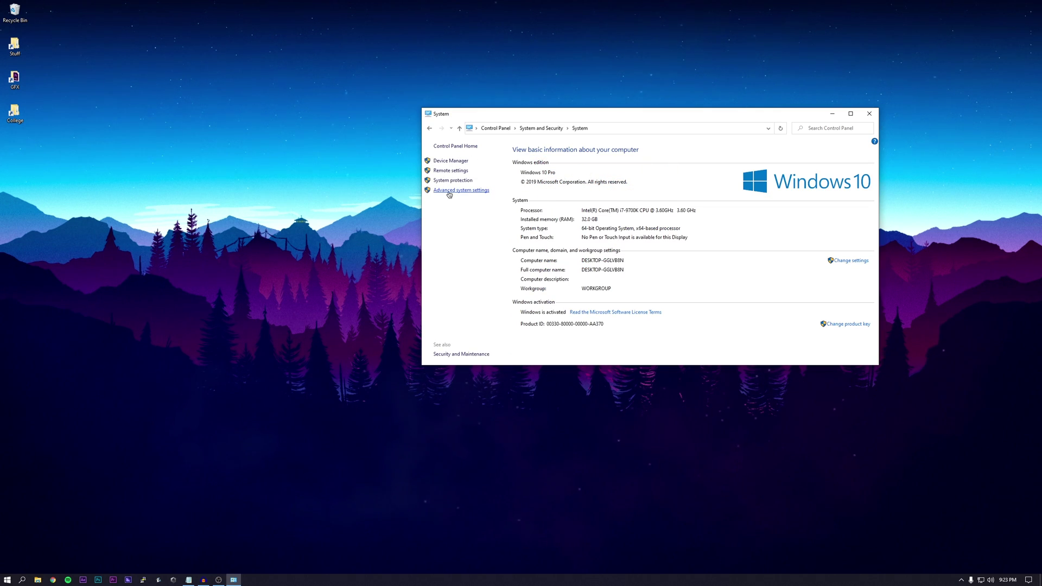
pyautogui.click(475, 191)
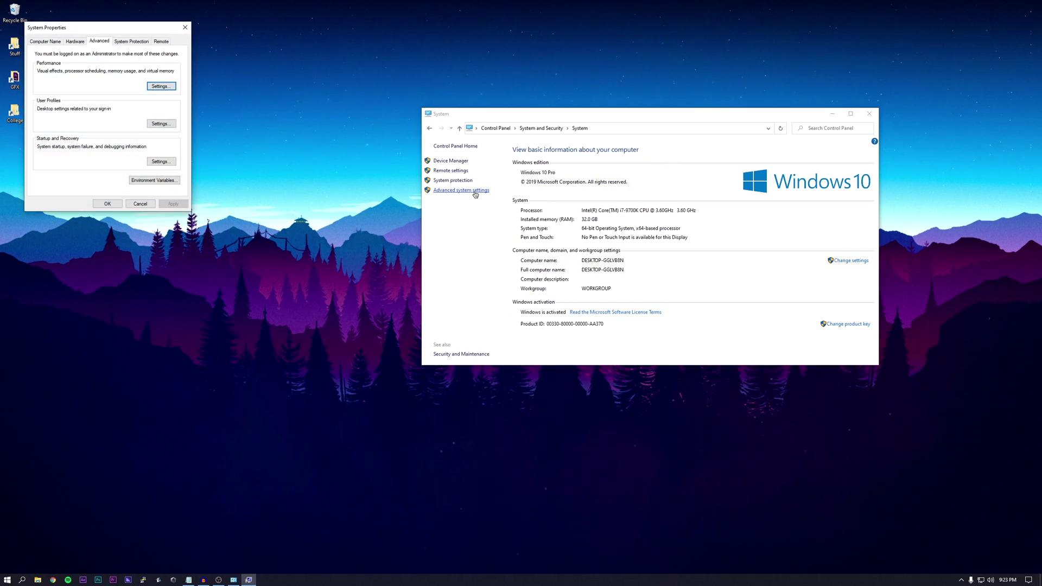
pyautogui.moveTo(141, 33); pyautogui.dragTo(300, 112)
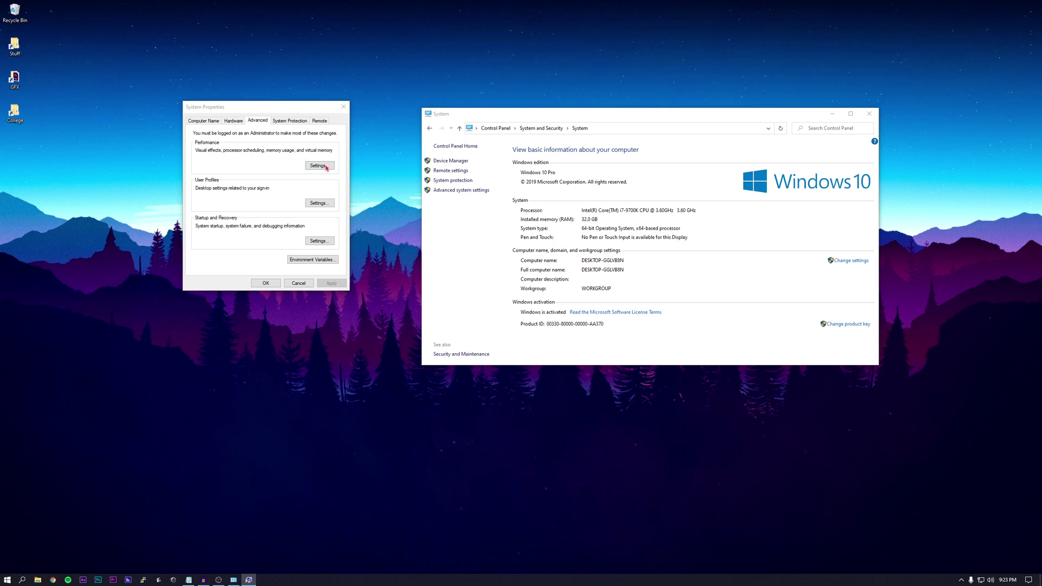
pyautogui.click(320, 166)
# - Set Visual Effects to 'Adjust for best performance' and confirm the change
pyautogui.moveTo(271, 140); pyautogui.dragTo(335, 117)
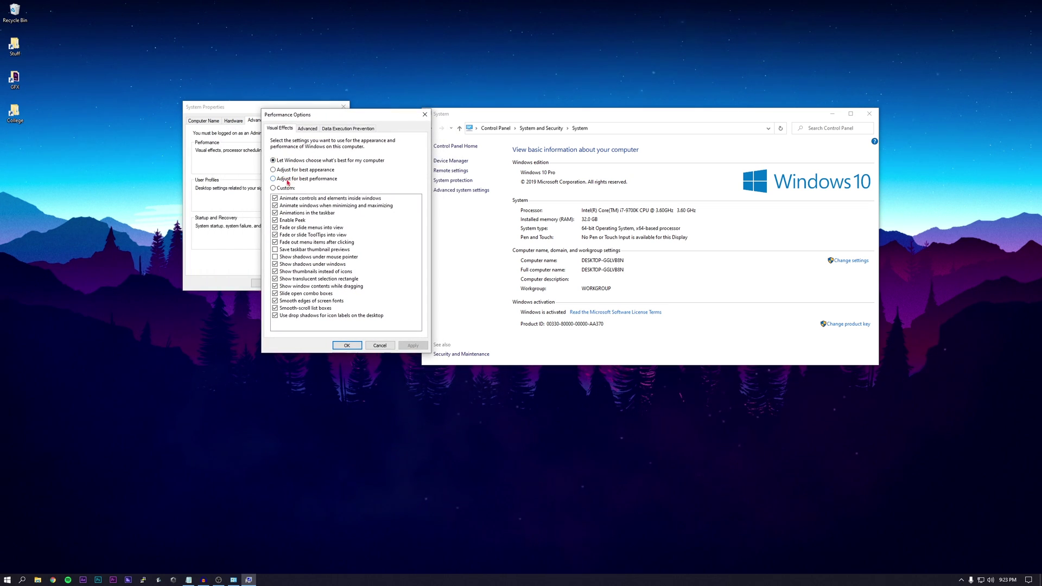
pyautogui.click(294, 179)
pyautogui.click(346, 345)
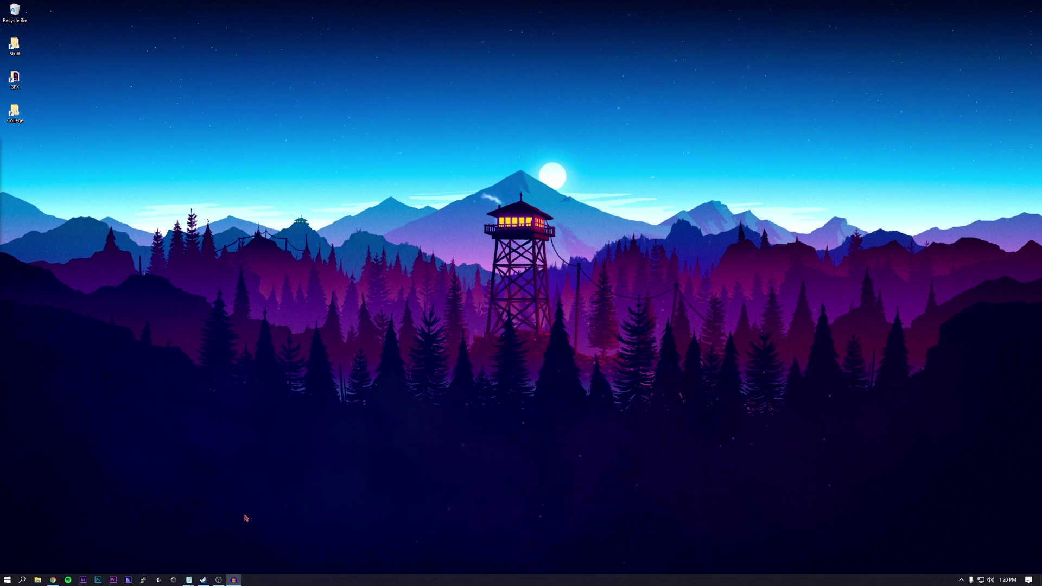
# - Open D:\Steam\steamapps\common\Rust through Rust's Steam Properties > Local Files > Browse
pyautogui.click(203, 579)
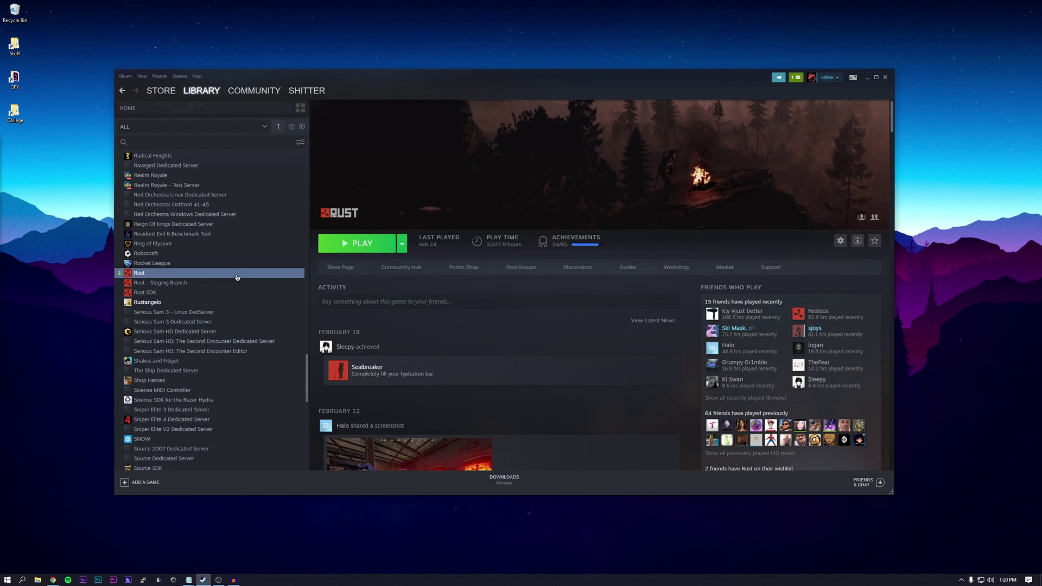
pyautogui.rightClick(238, 277)
pyautogui.click(254, 333)
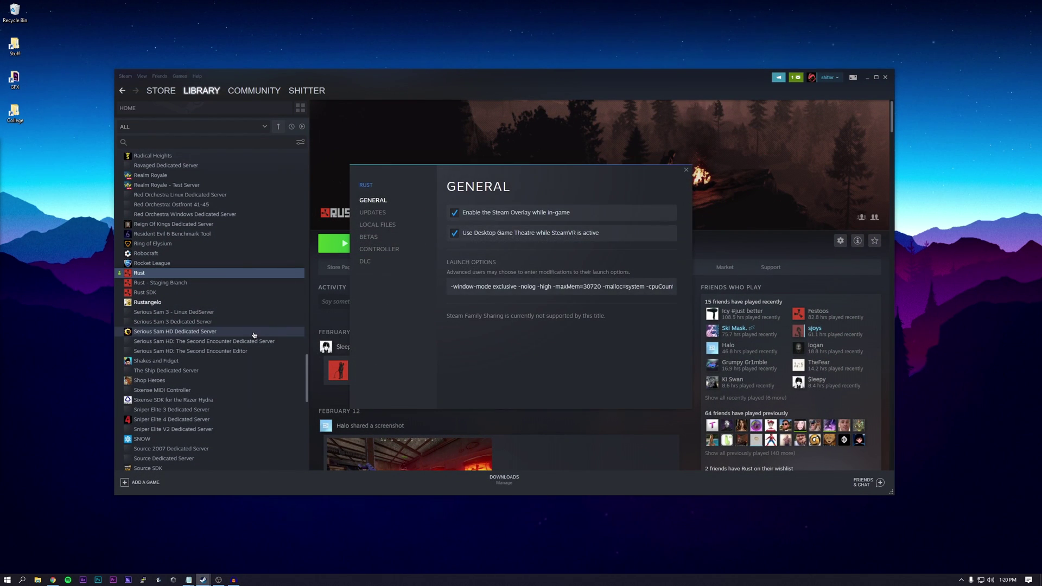
pyautogui.moveTo(490, 172); pyautogui.dragTo(403, 145)
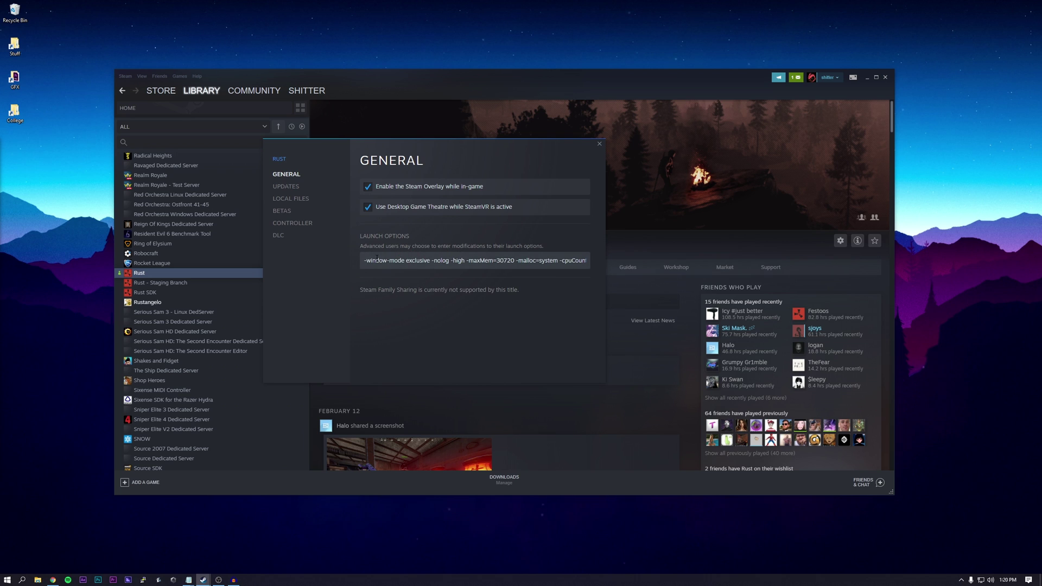
pyautogui.click(297, 199)
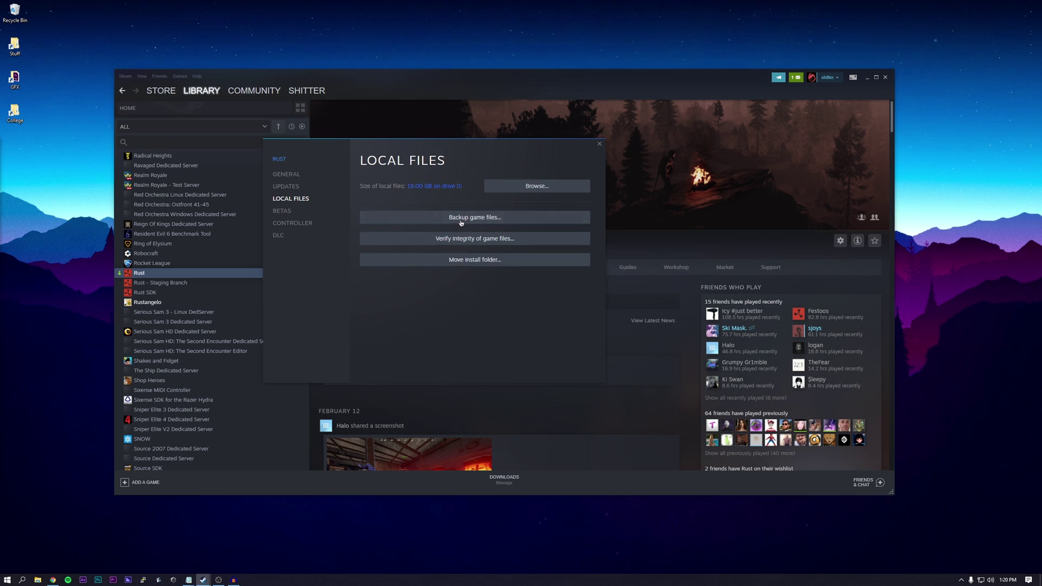
pyautogui.click(536, 185)
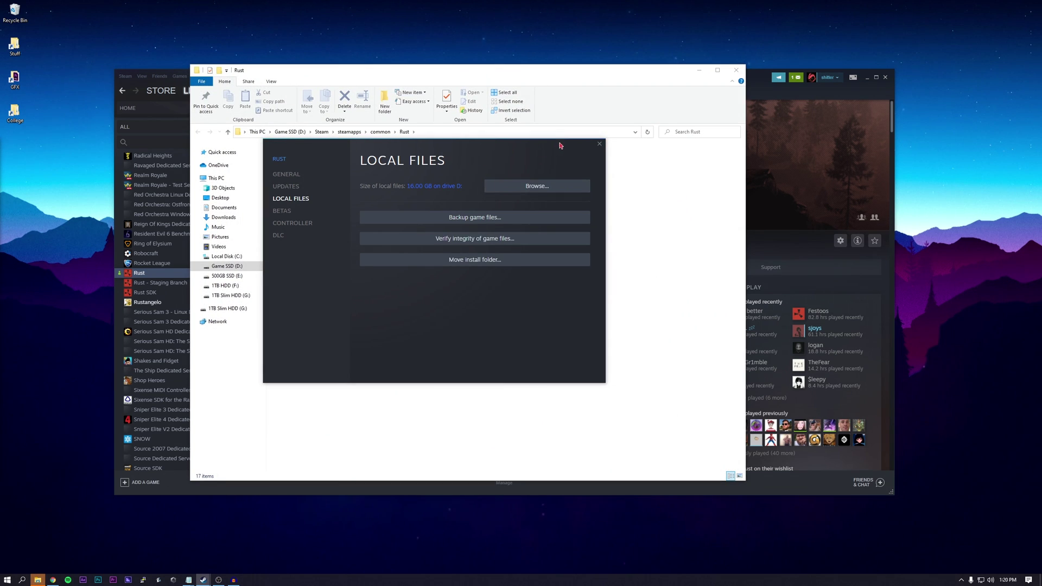
# - Make Rust.exe override high DPI scaling, performed by Application, in its Compatibility properties
pyautogui.click(599, 146)
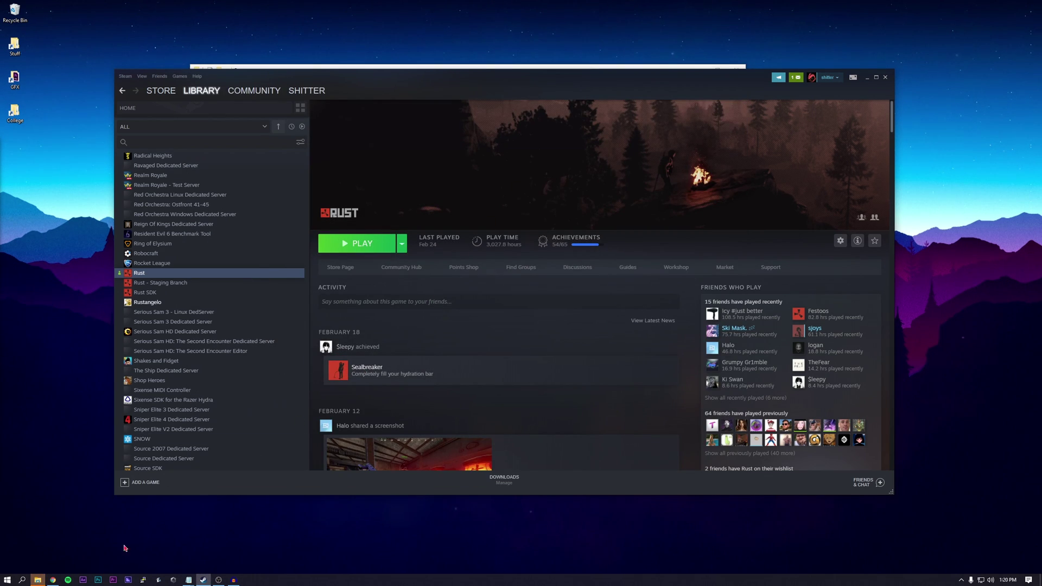
pyautogui.click(39, 580)
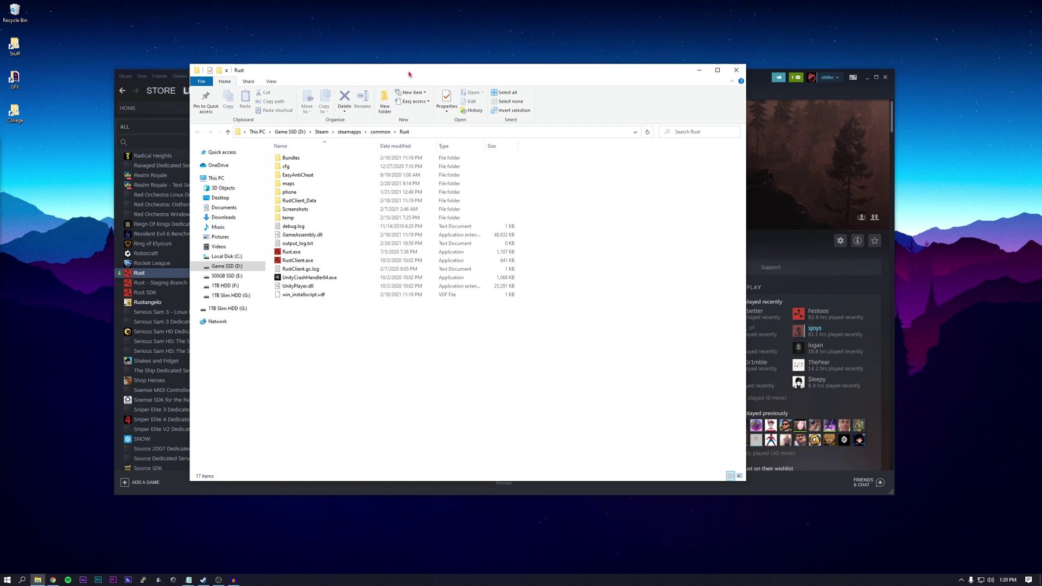
pyautogui.moveTo(410, 74); pyautogui.dragTo(446, 71)
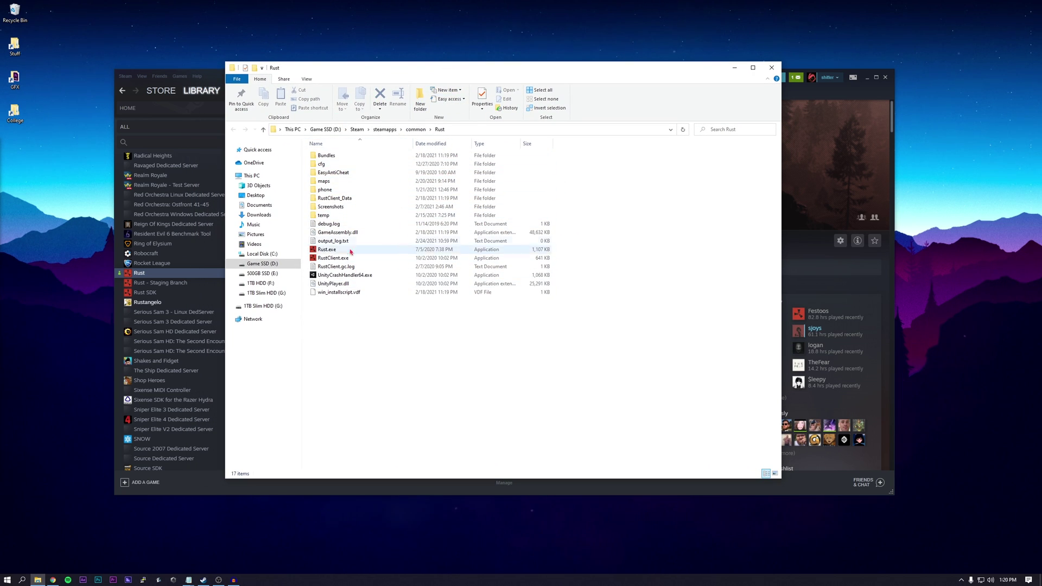
pyautogui.rightClick(340, 253)
pyautogui.click(334, 251)
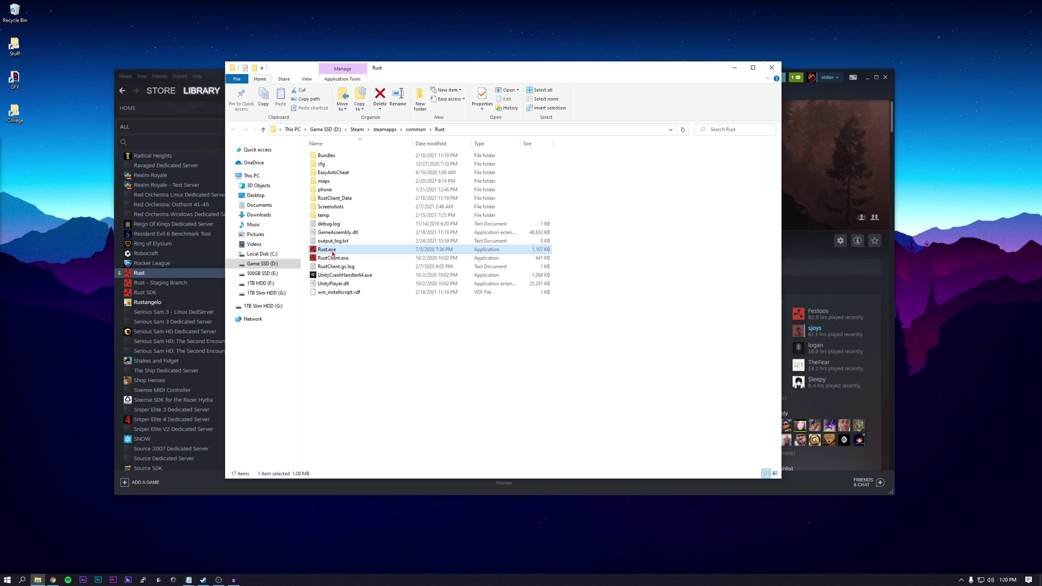
pyautogui.rightClick(332, 252)
pyautogui.click(380, 459)
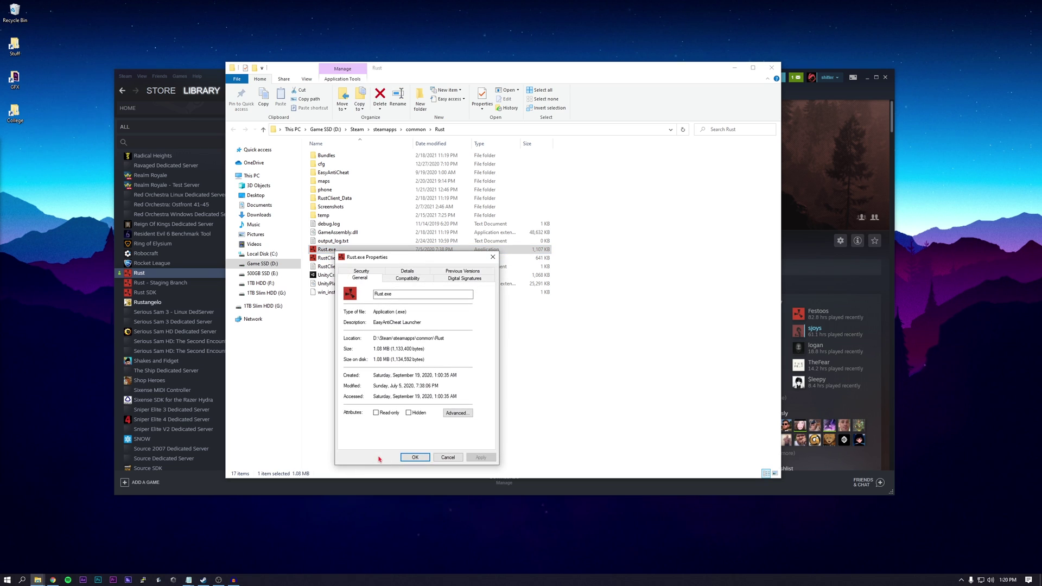
pyautogui.click(408, 278)
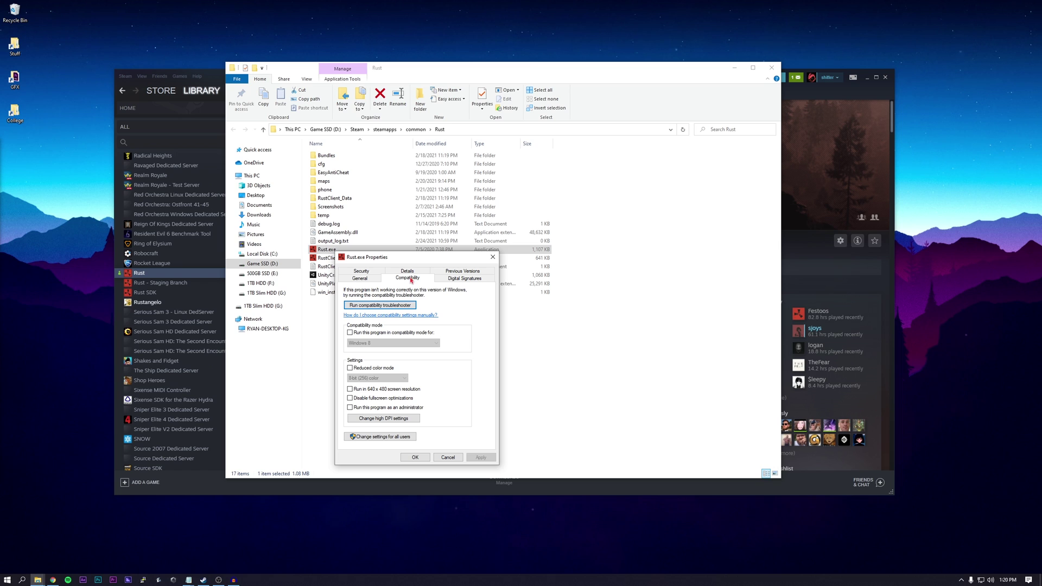
pyautogui.click(392, 418)
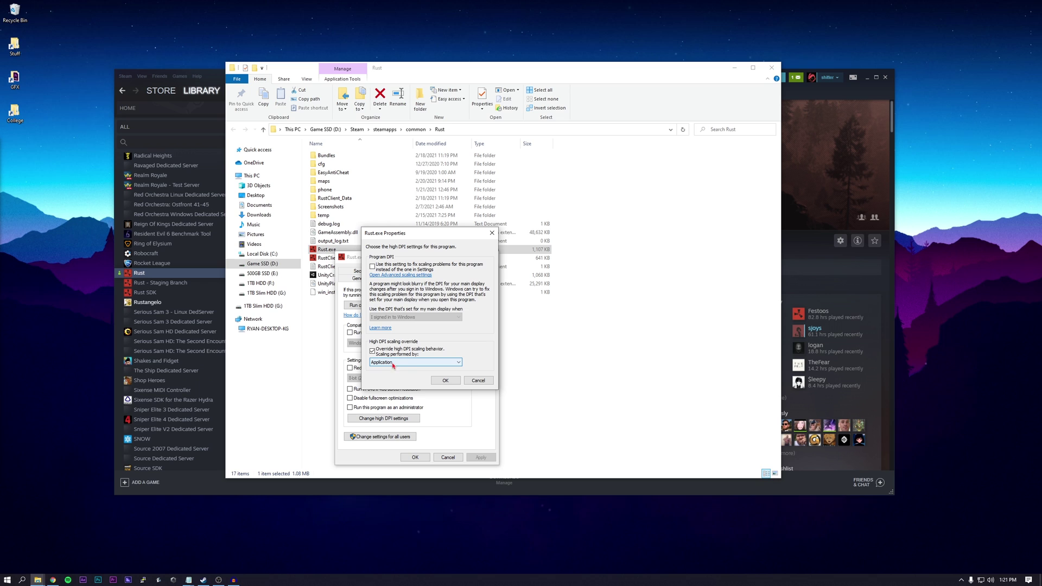
pyautogui.click(445, 379)
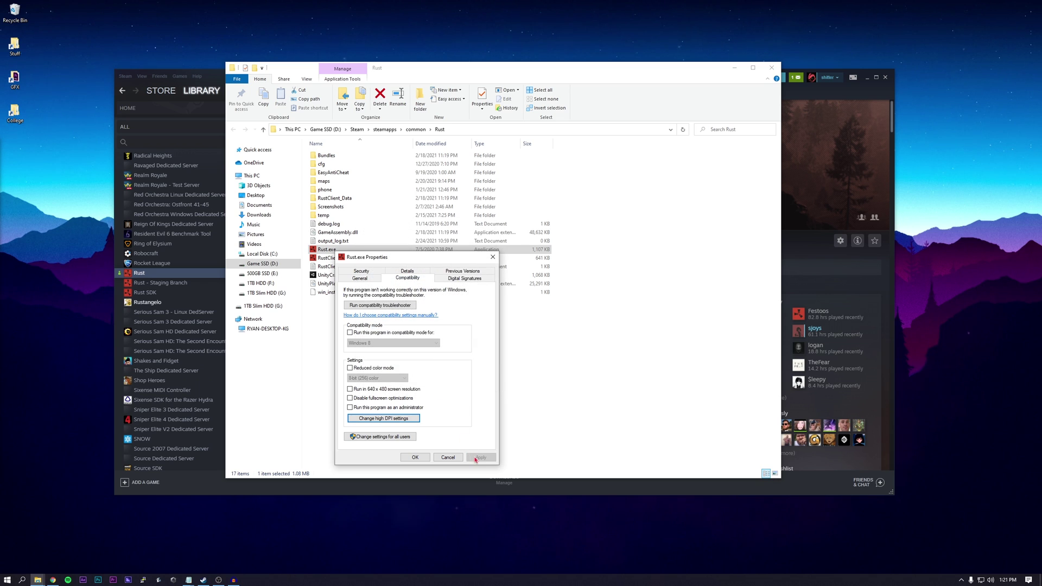
pyautogui.click(415, 457)
# - Give RustClient.exe the same high DPI scaling override performed by Application, then deselect it
pyautogui.click(372, 259)
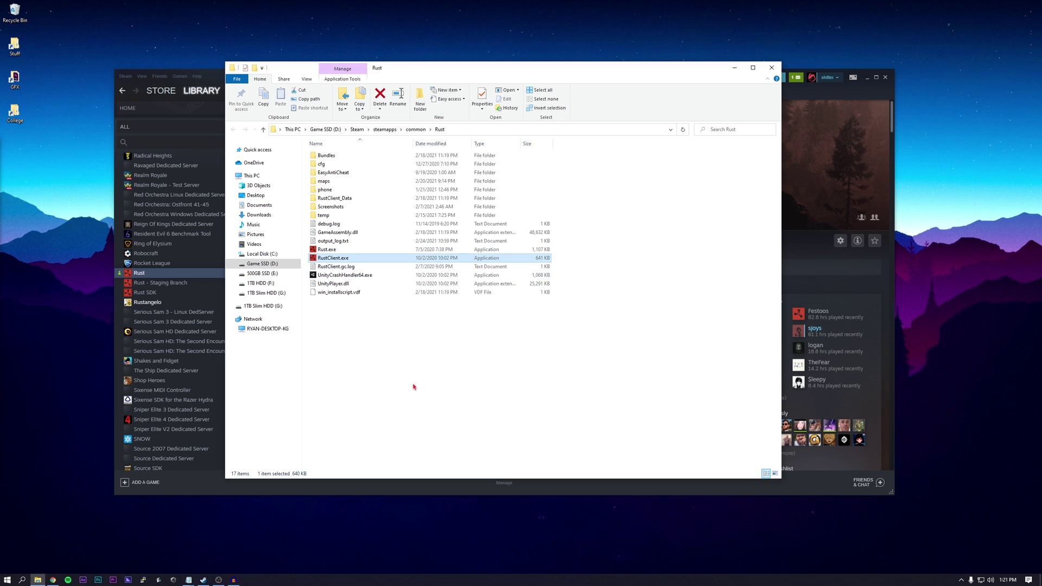
pyautogui.rightClick(336, 258)
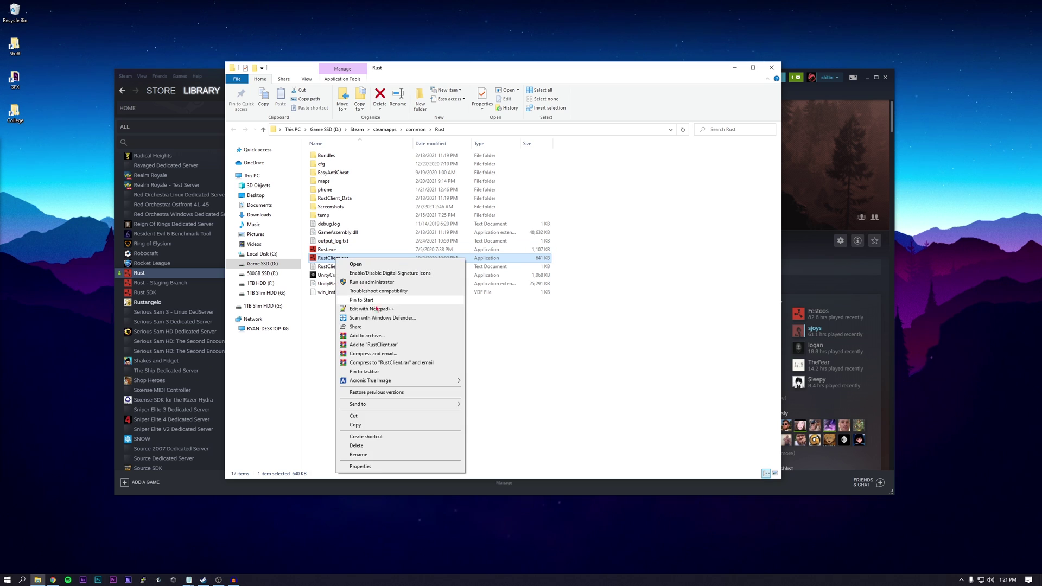
pyautogui.click(361, 466)
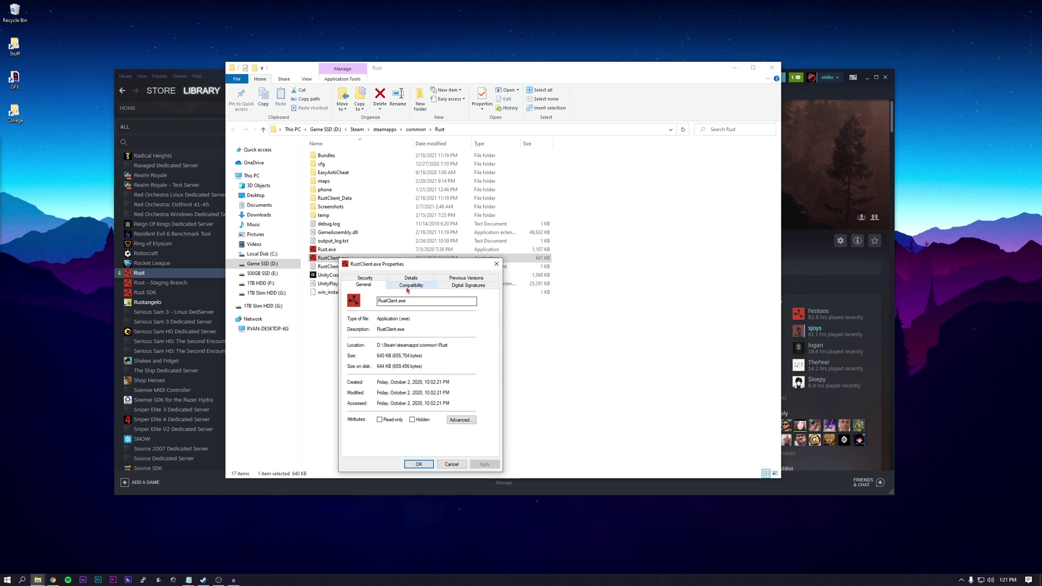
pyautogui.click(410, 286)
pyautogui.click(385, 425)
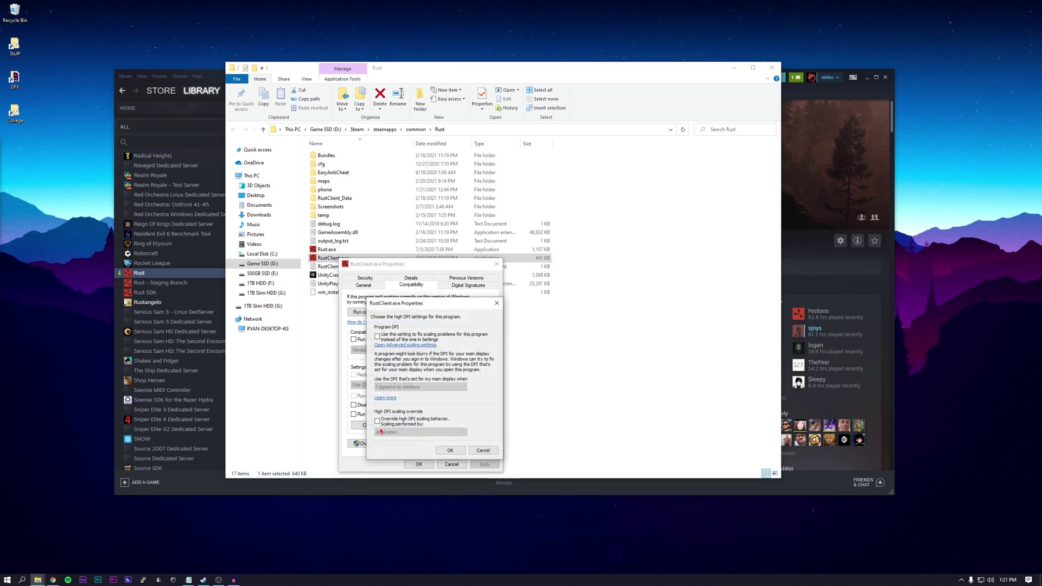
pyautogui.click(378, 422)
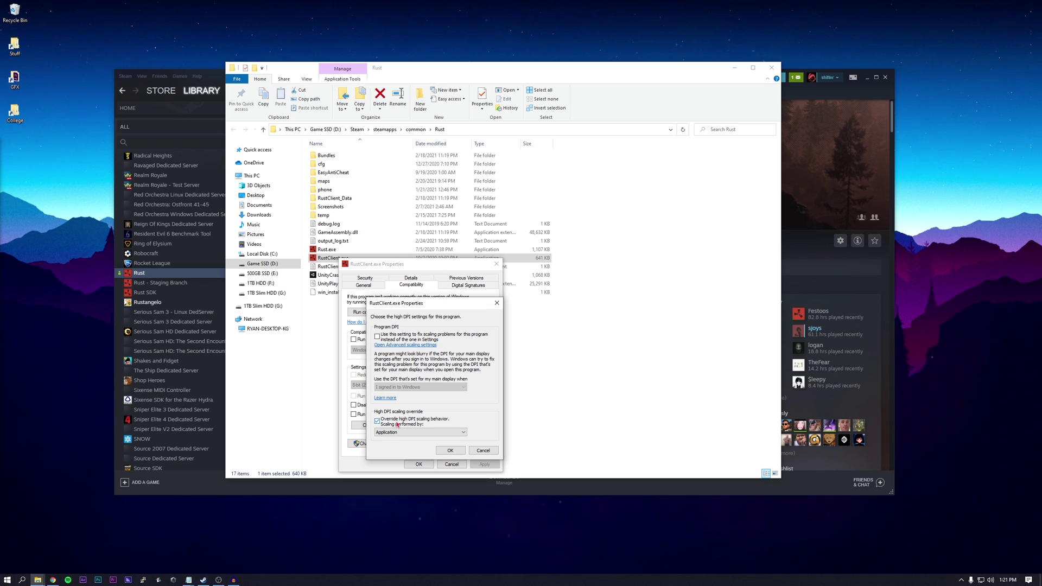
pyautogui.click(444, 453)
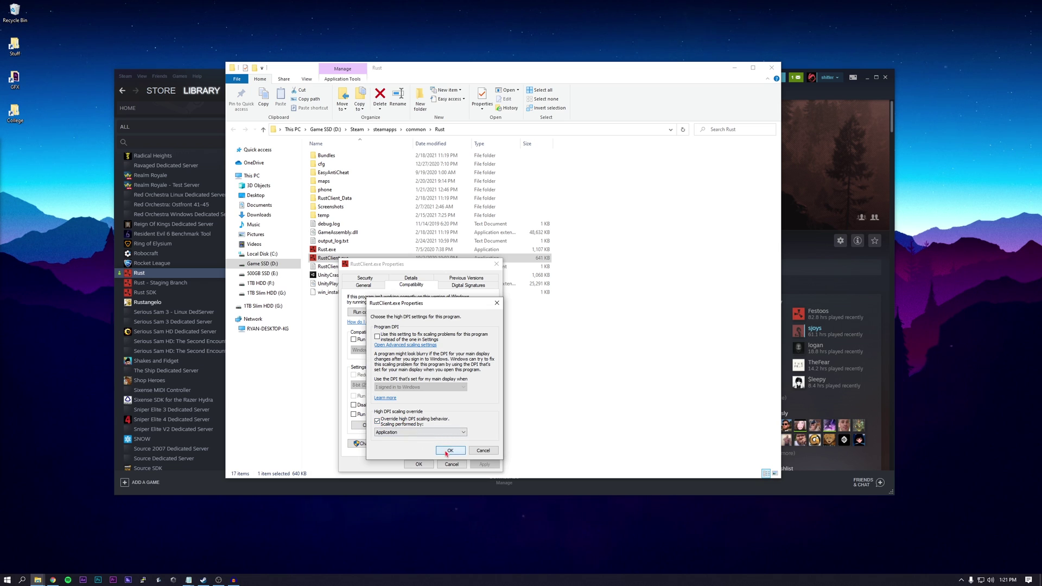
pyautogui.click(421, 464)
pyautogui.click(396, 412)
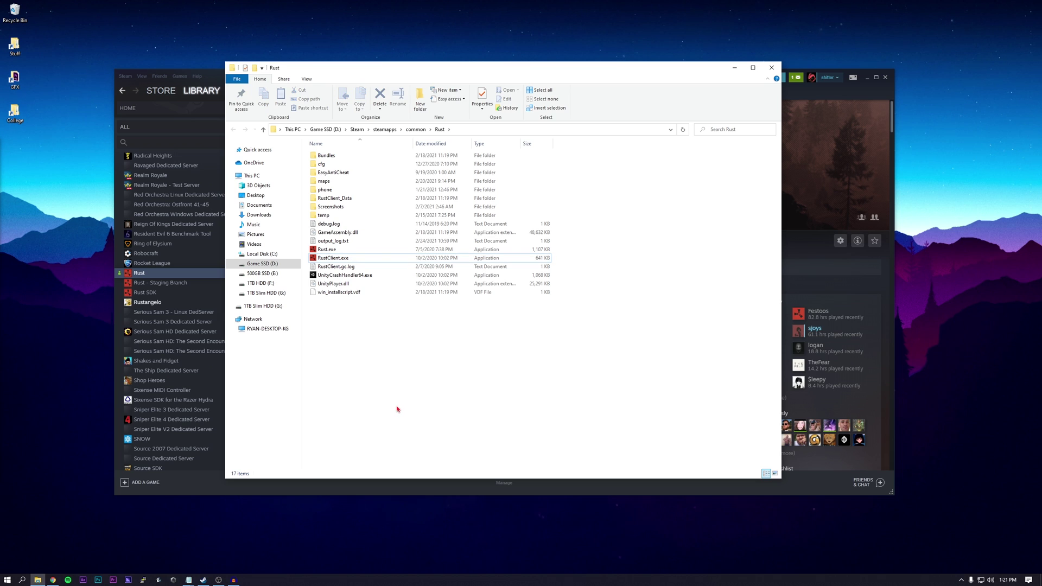
# - Close the Rust folder and place Rust's Steam properties beside the SetLaunchOptions.txt notes
pyautogui.hotkey('alt', 'F4')
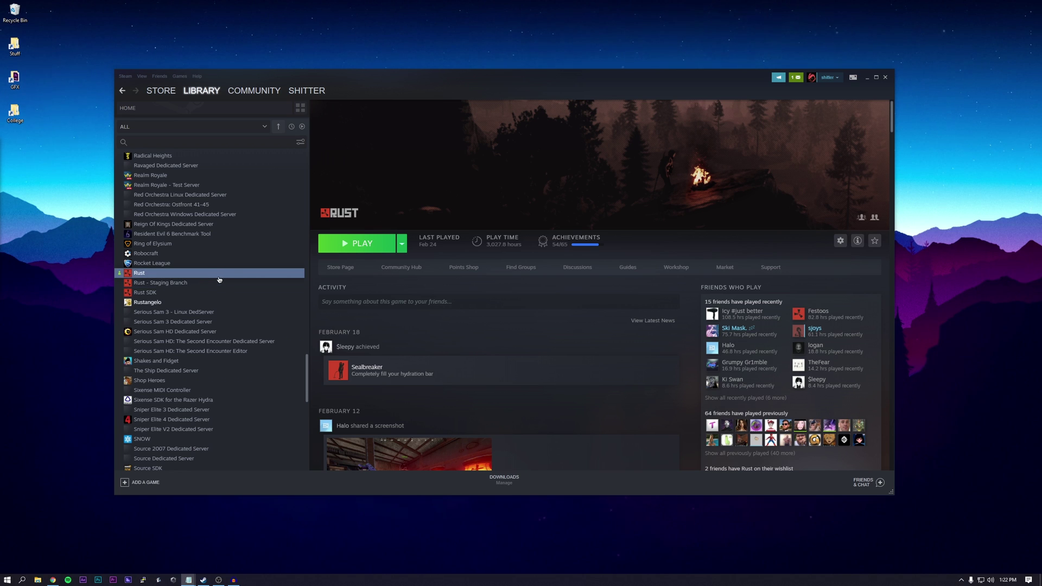
pyautogui.rightClick(229, 273)
pyautogui.click(253, 330)
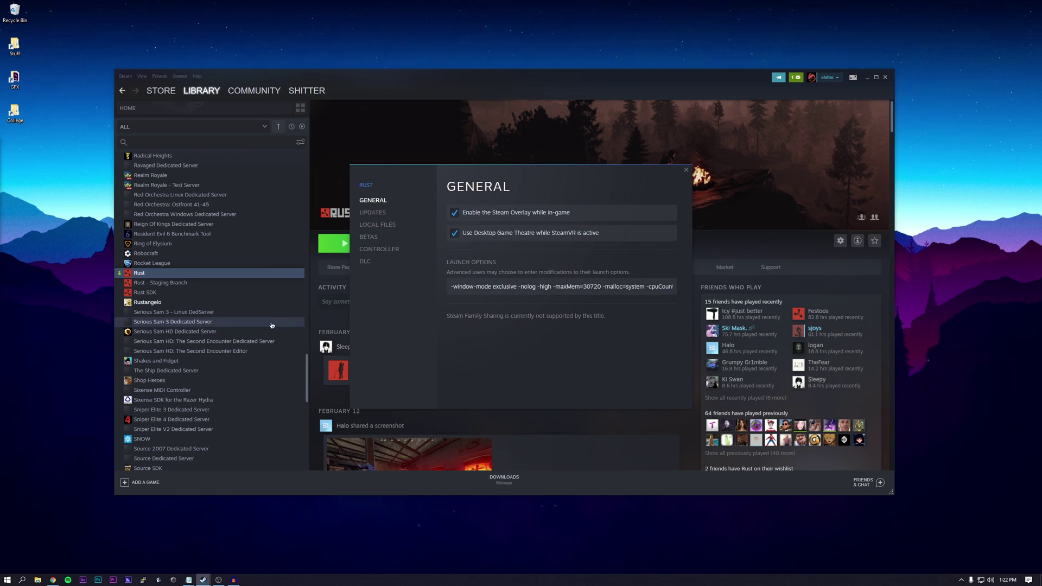
pyautogui.moveTo(539, 173); pyautogui.dragTo(488, 157)
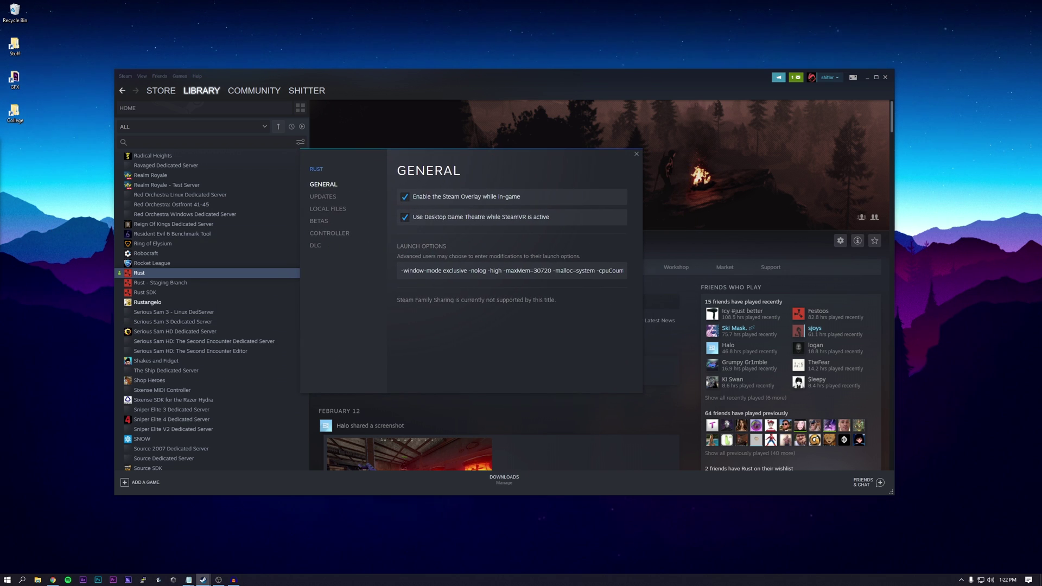
pyautogui.click(188, 579)
pyautogui.moveTo(479, 163); pyautogui.dragTo(266, 154)
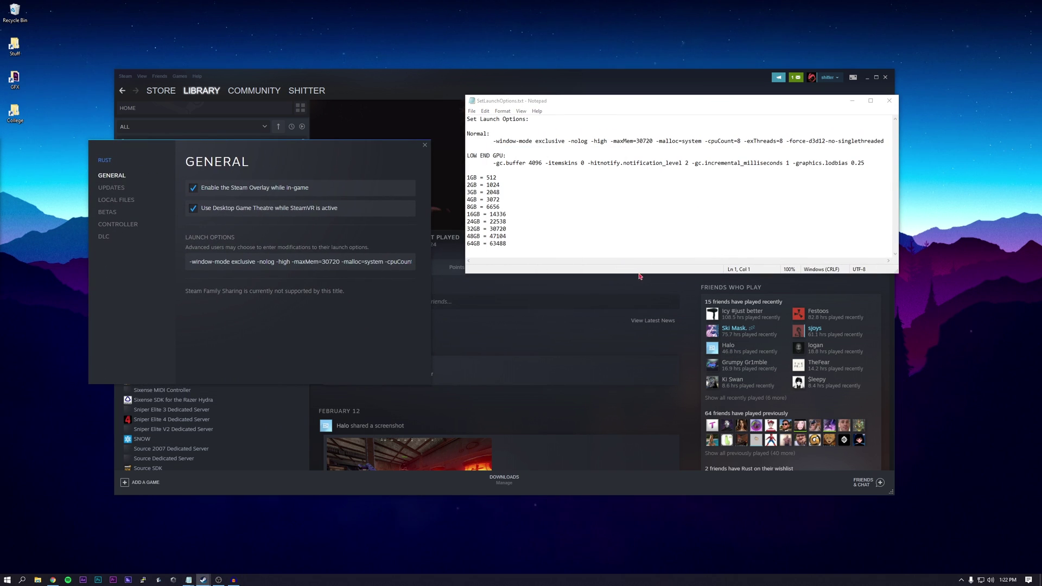
# - Stretch the SetLaunchOptions.txt window down to reveal the full launch options and RAM-to-maxMem table
pyautogui.moveTo(638, 275); pyautogui.dragTo(640, 374)
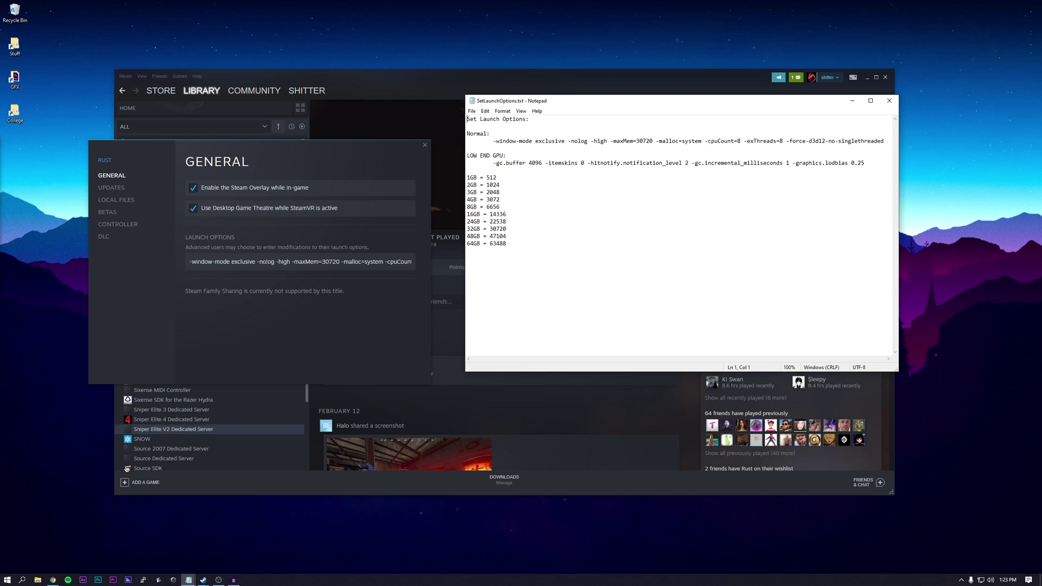
# - Check Task Manager's Performance page for 8 cores and 31.9 GB, and select 30720 in the notes
pyautogui.click(24, 580)
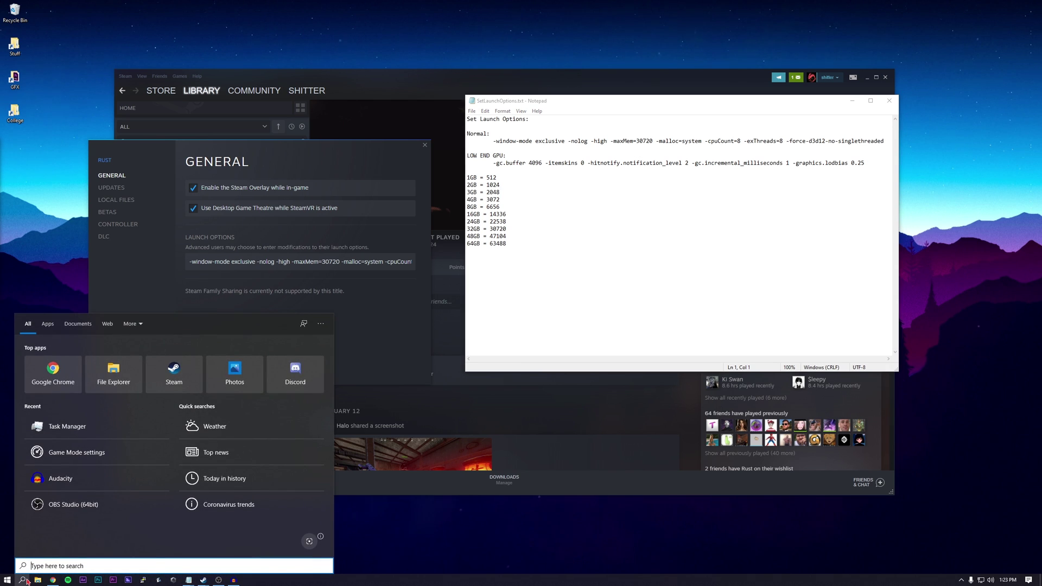
pyautogui.write('task')
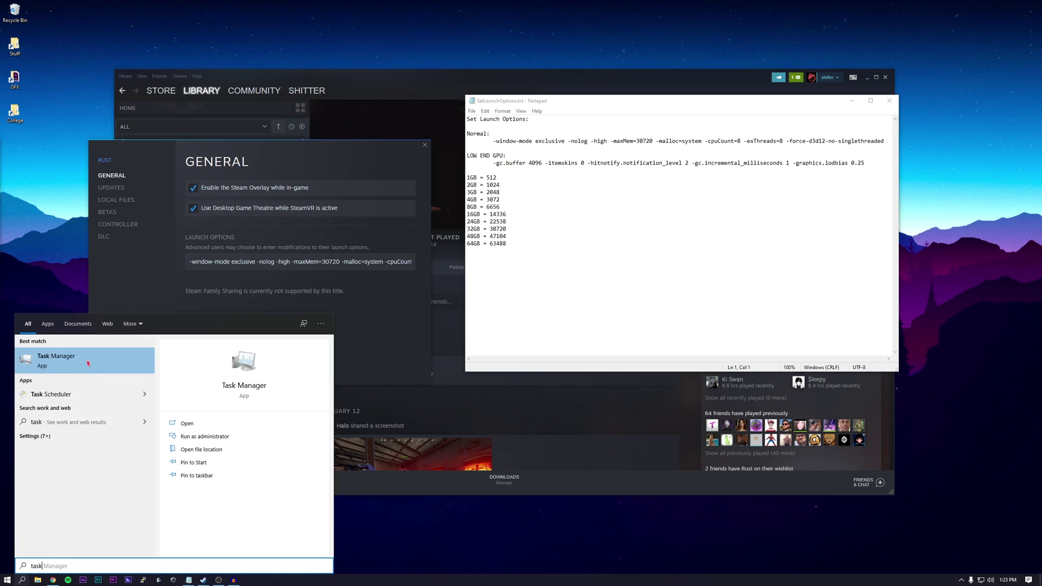
pyautogui.click(88, 362)
pyautogui.click(314, 158)
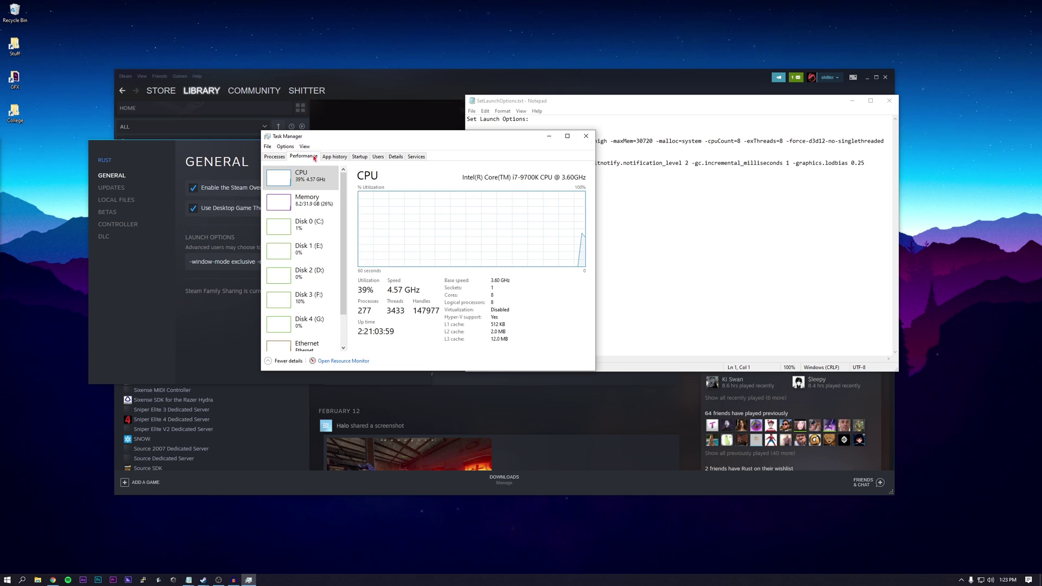
pyautogui.moveTo(414, 140); pyautogui.dragTo(279, 107)
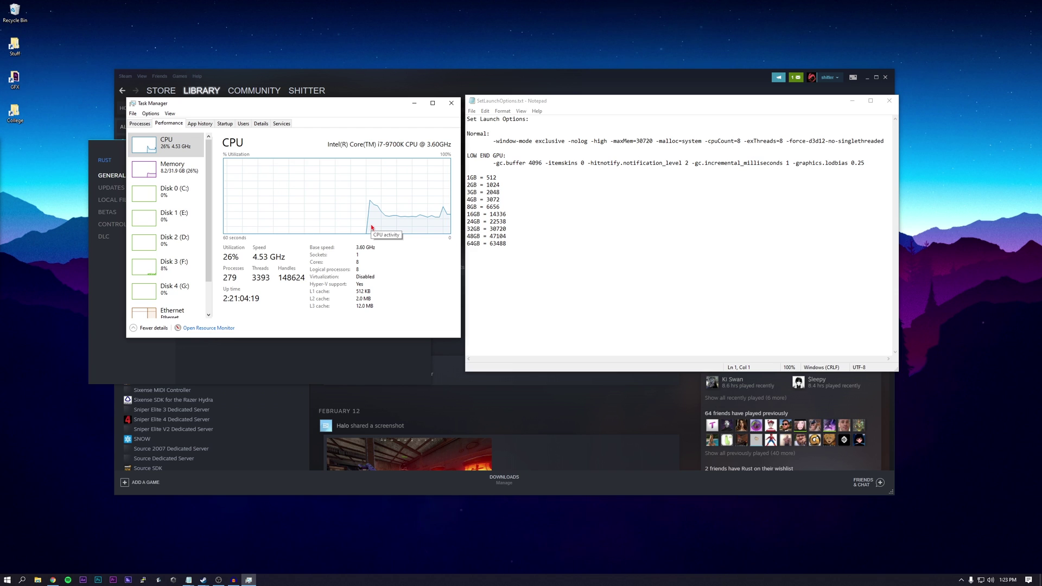
pyautogui.doubleClick(491, 229)
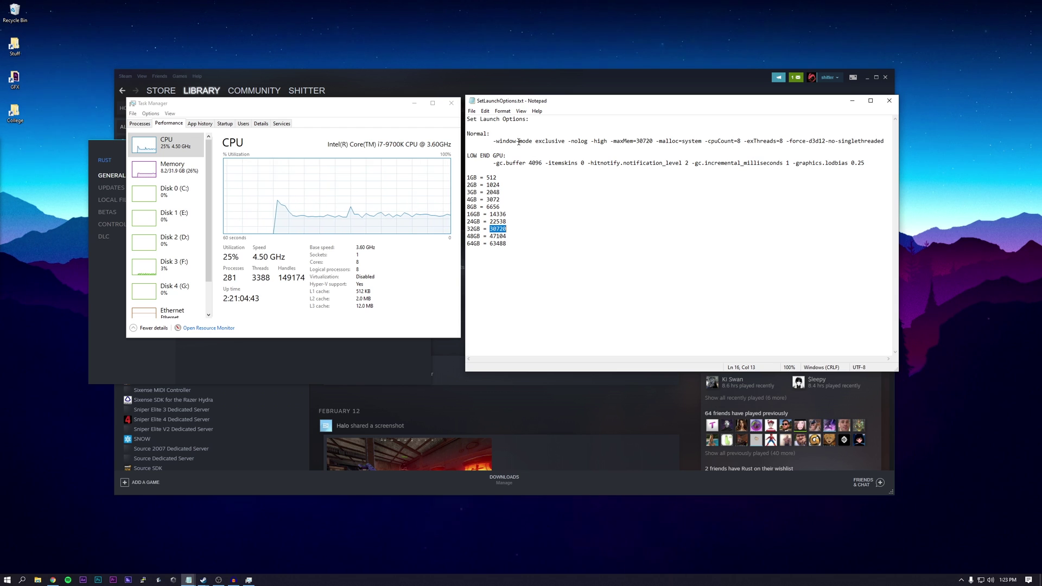
# - Close Task Manager and Rust's properties, bring Steam's Rust page forward, and start a Windows search
pyautogui.click(450, 102)
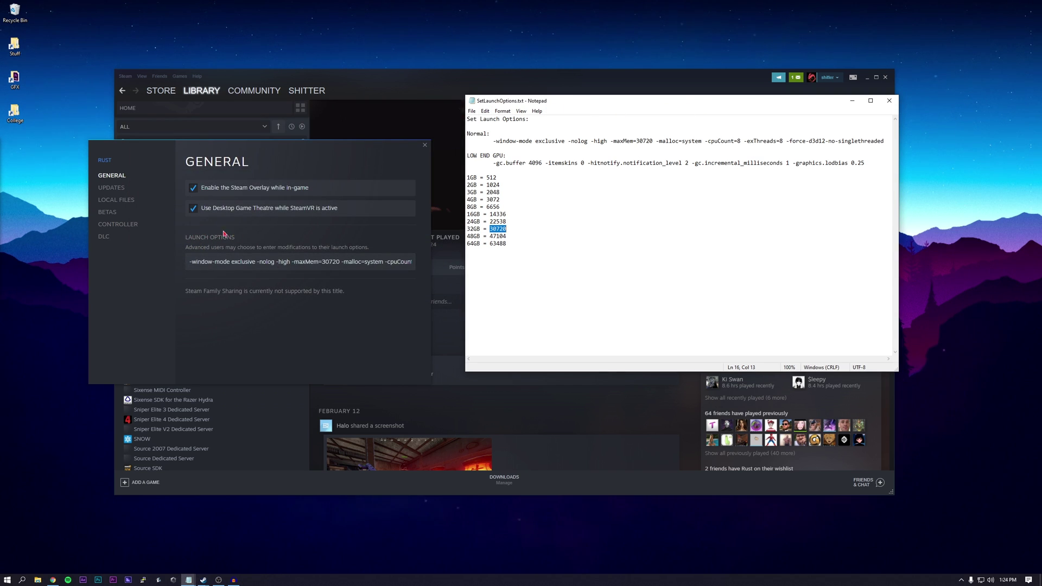
pyautogui.click(426, 146)
pyautogui.click(447, 134)
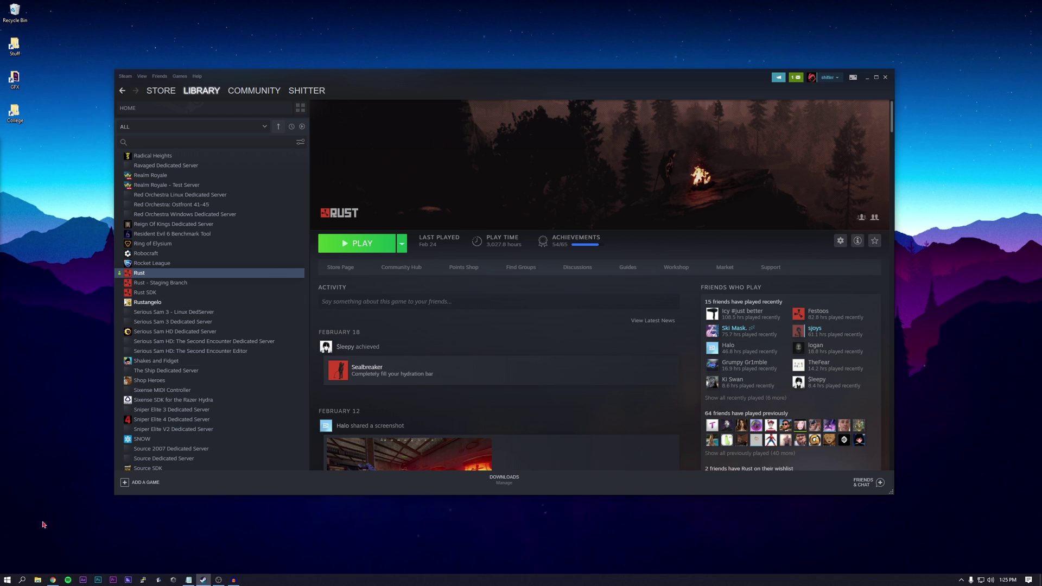
pyautogui.click(22, 579)
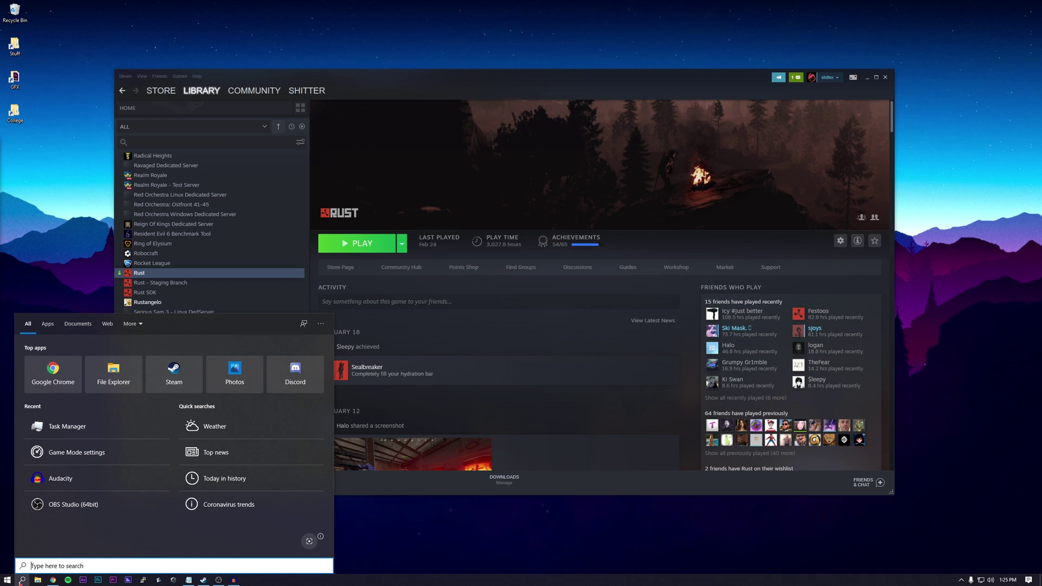
# - Search 'power op' to confirm the High performance power plan, then close Power Options and Settings
pyautogui.write('power op')
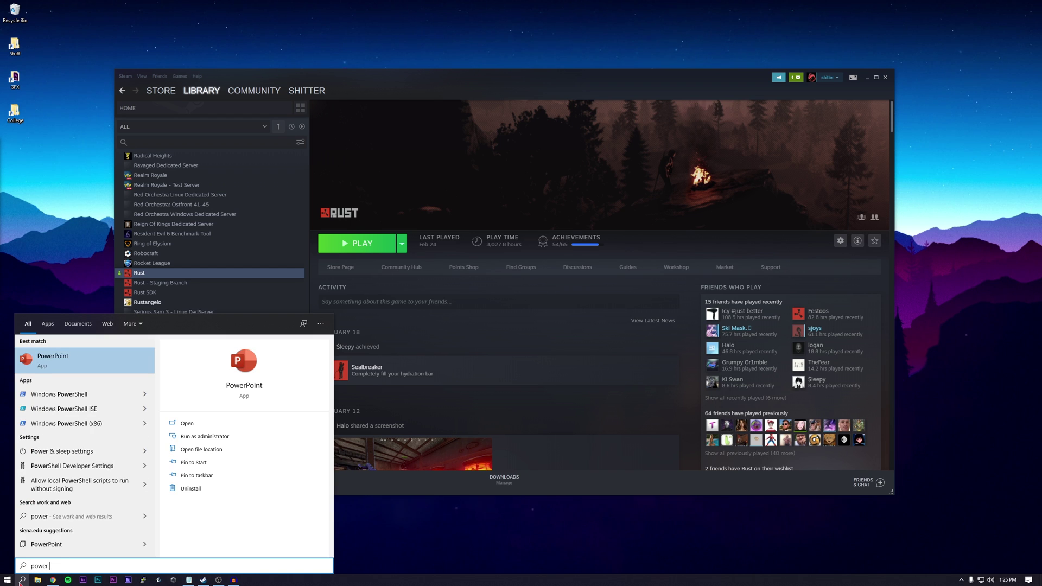
pyautogui.click(89, 356)
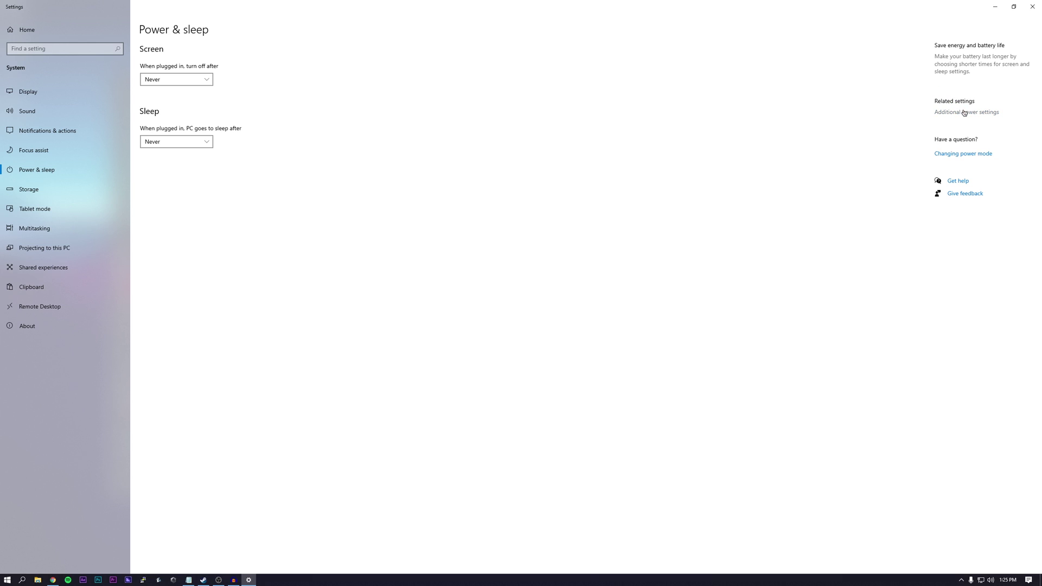
pyautogui.click(959, 114)
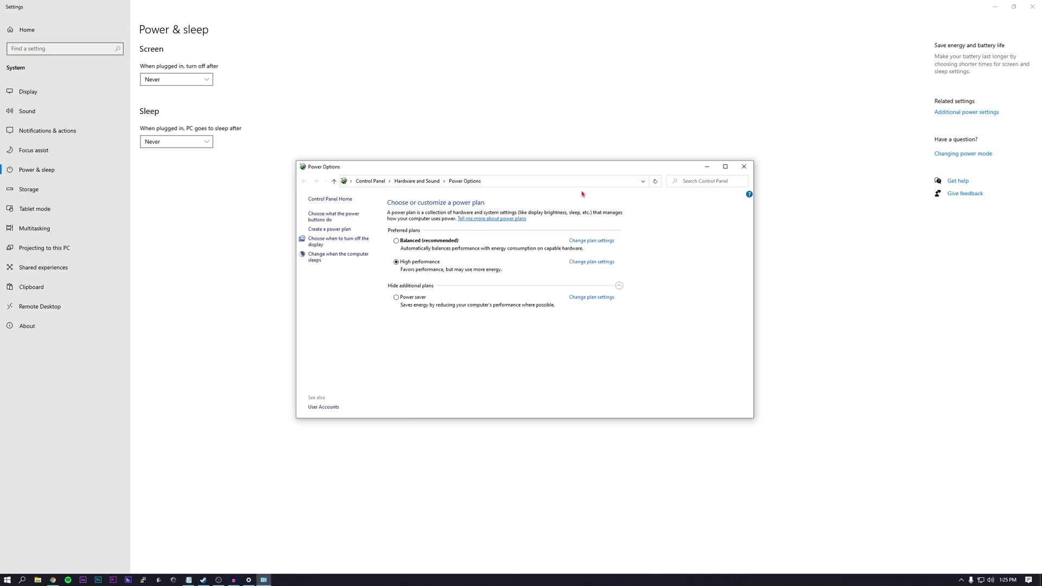
pyautogui.moveTo(537, 168); pyautogui.dragTo(473, 100)
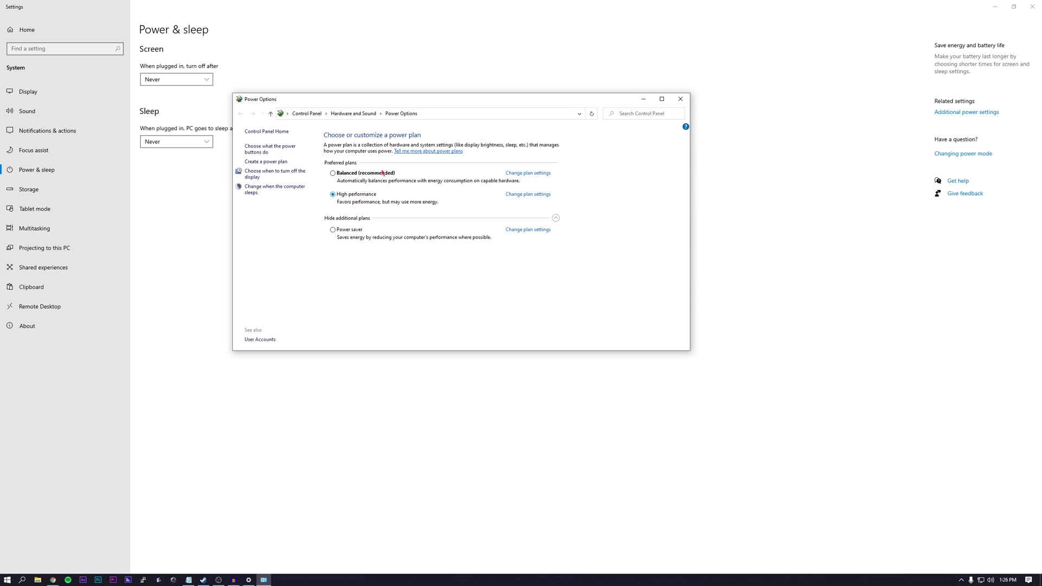
pyautogui.click(680, 98)
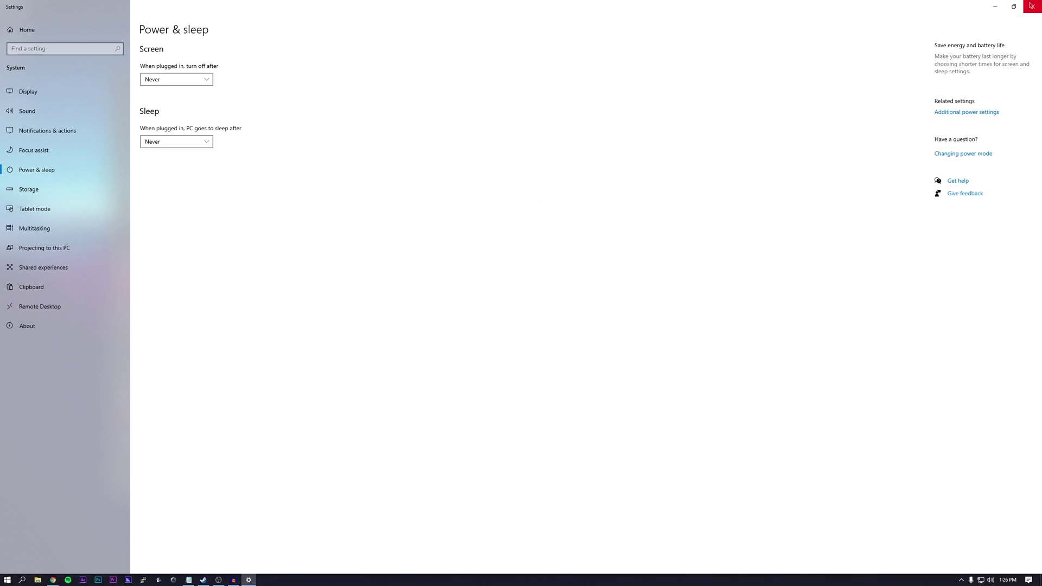
pyautogui.click(1032, 6)
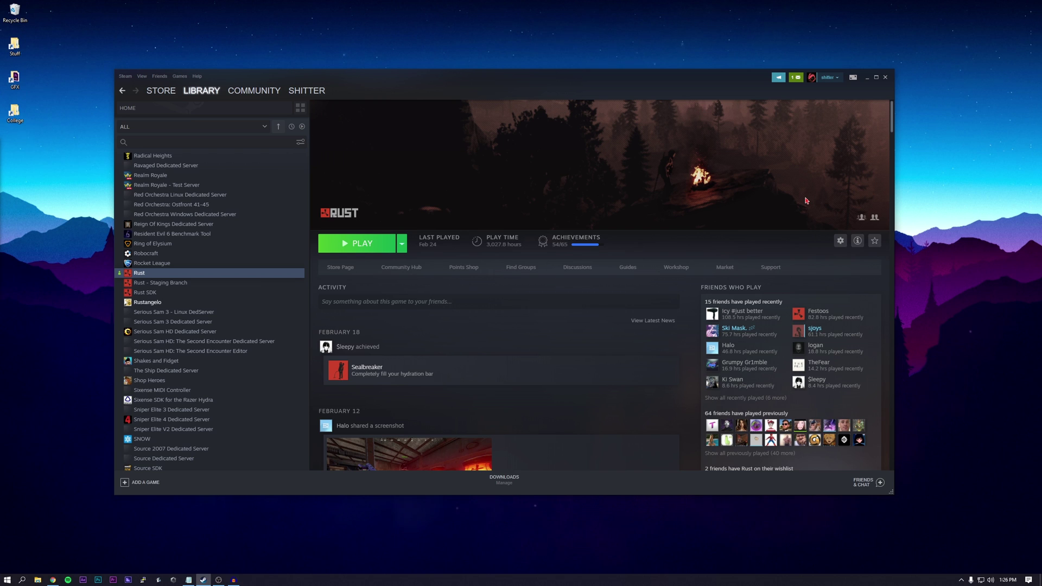
pyautogui.press('super+d')
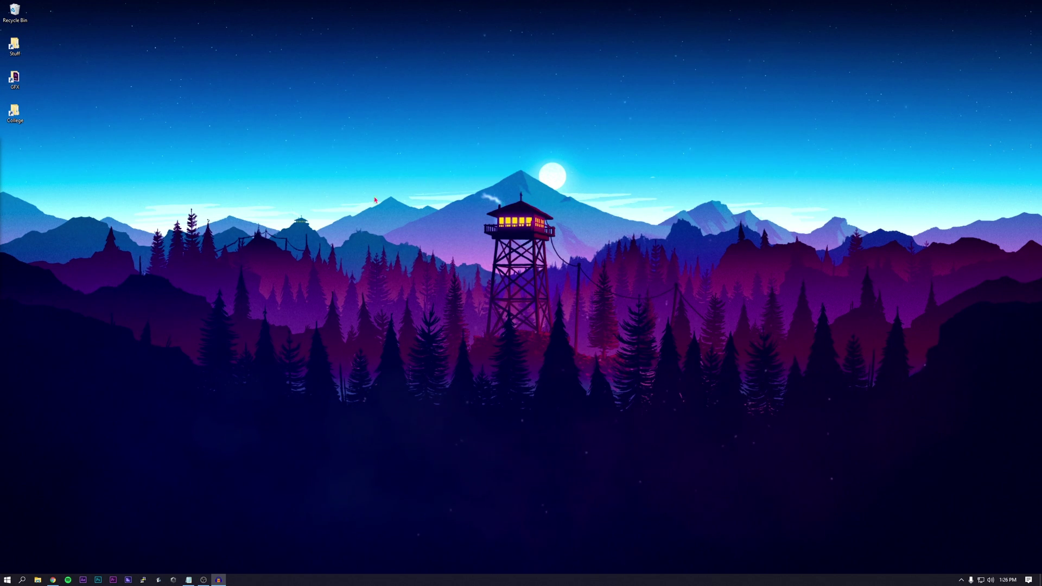
pyautogui.click(26, 579)
pyautogui.write('defr')
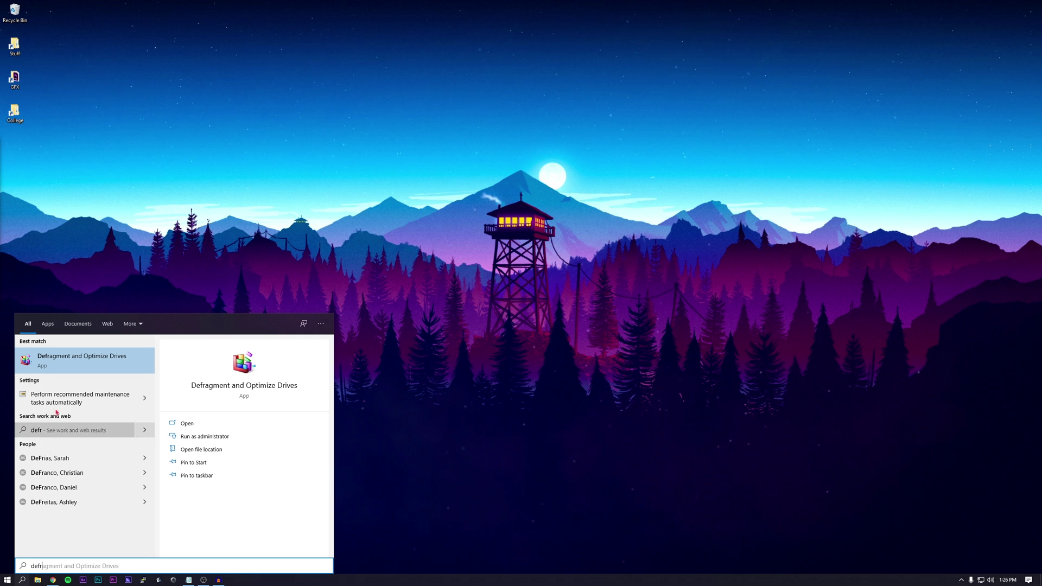
pyautogui.click(81, 365)
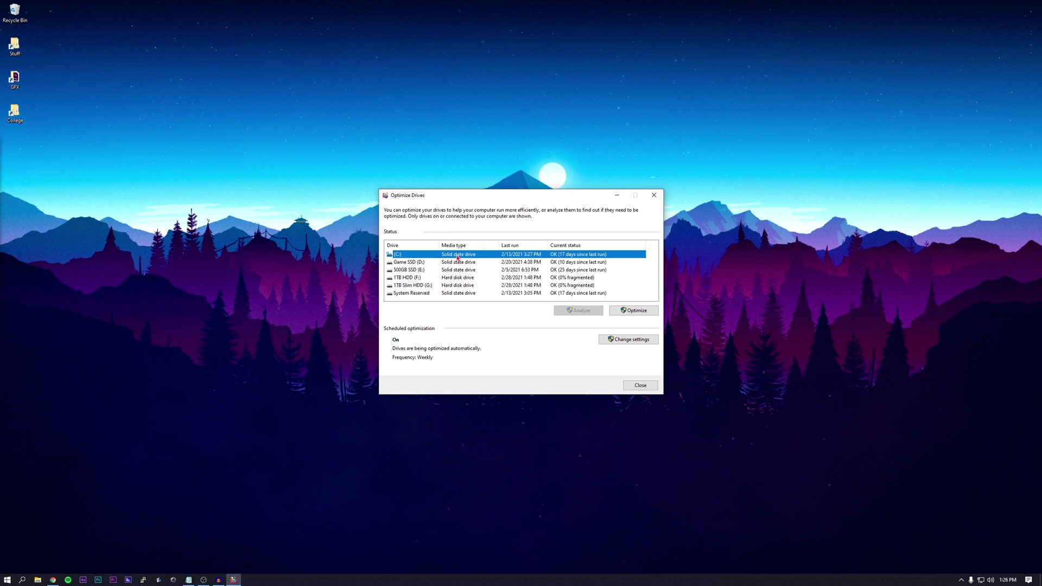
pyautogui.click(411, 263)
pyautogui.click(409, 270)
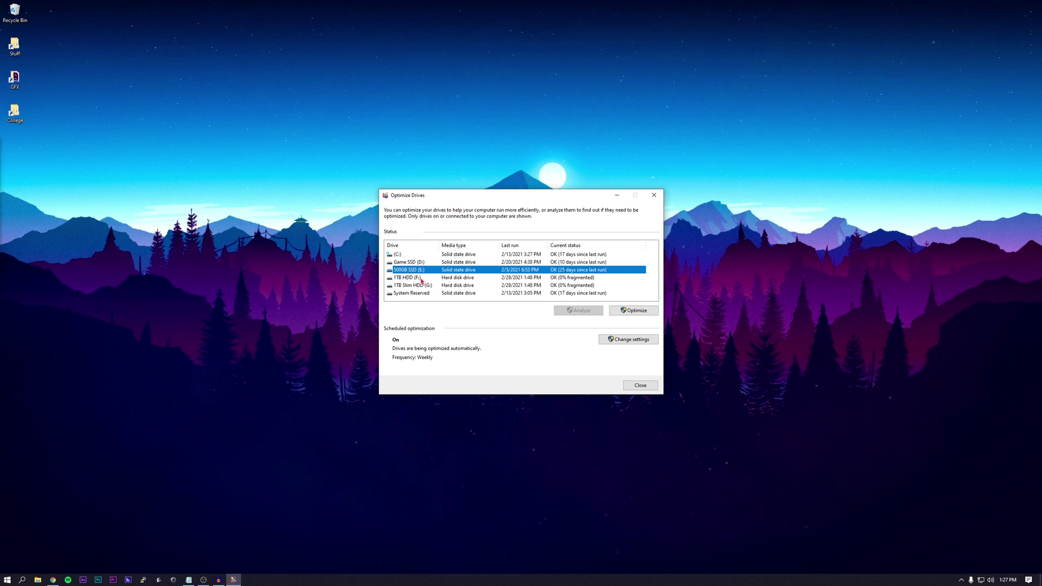
pyautogui.click(424, 279)
pyautogui.click(437, 286)
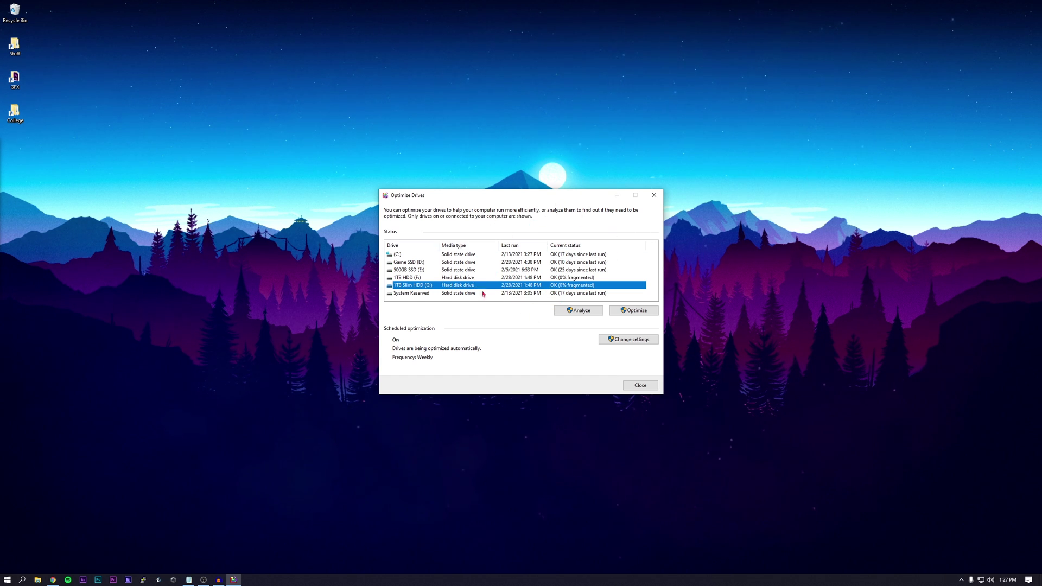
pyautogui.click(563, 256)
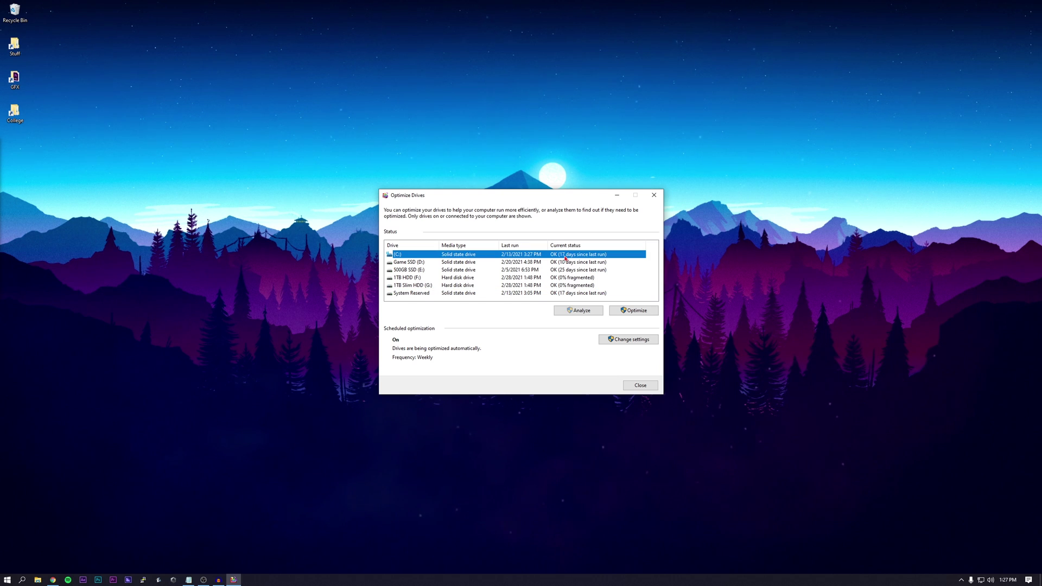
pyautogui.click(565, 269)
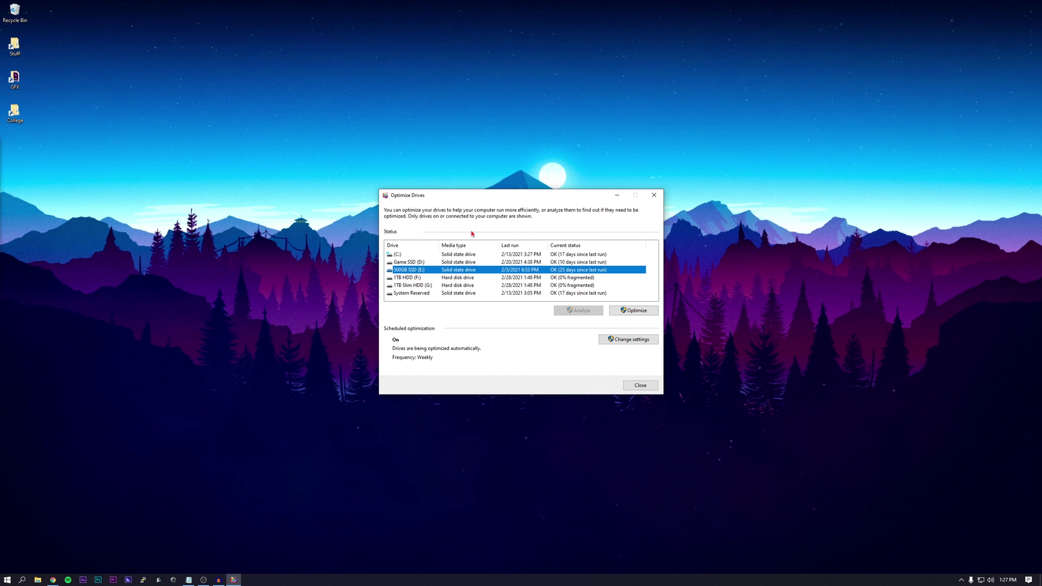
pyautogui.click(654, 195)
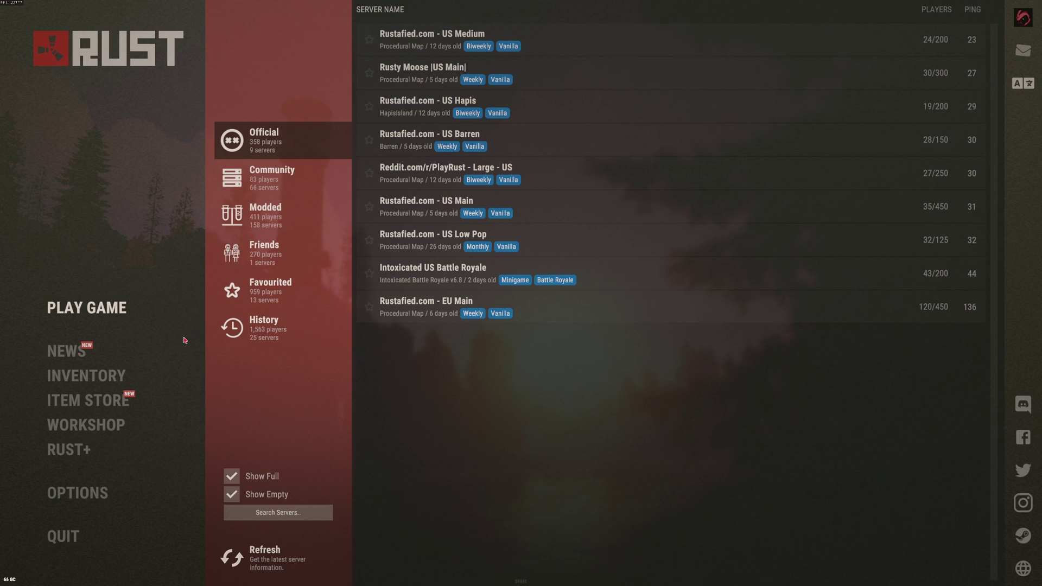
# - Open Rust's Options, review Gameplay, then show User Interface with scale 0.7 and Game Tips off
pyautogui.click(85, 491)
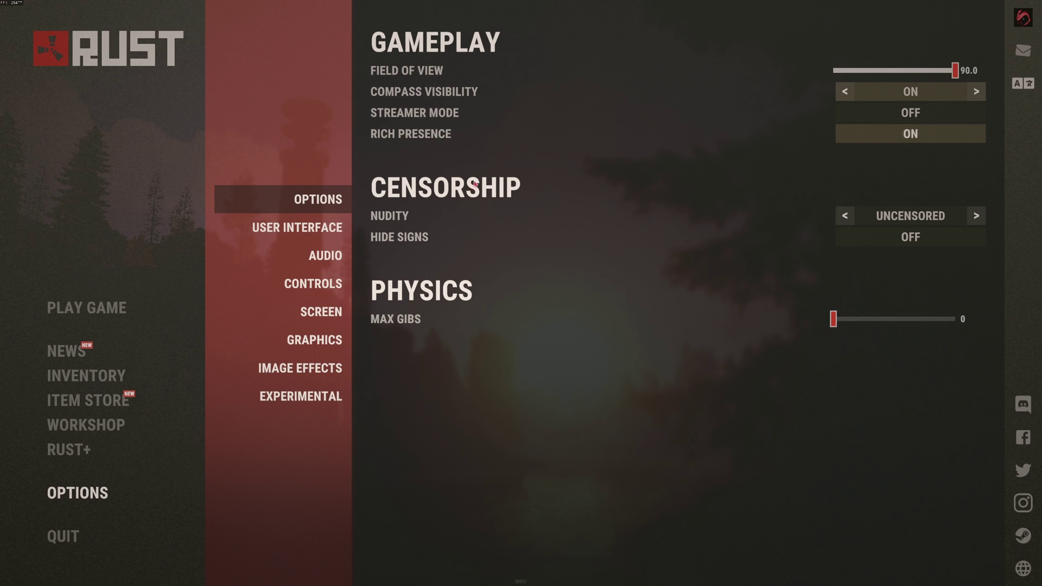
pyautogui.moveTo(400, 324)
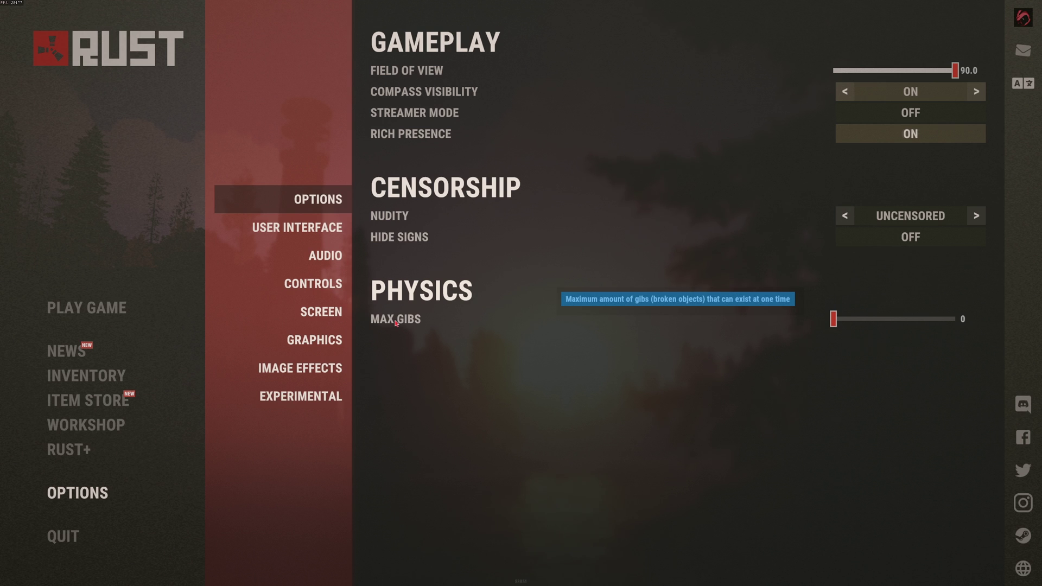
pyautogui.click(322, 230)
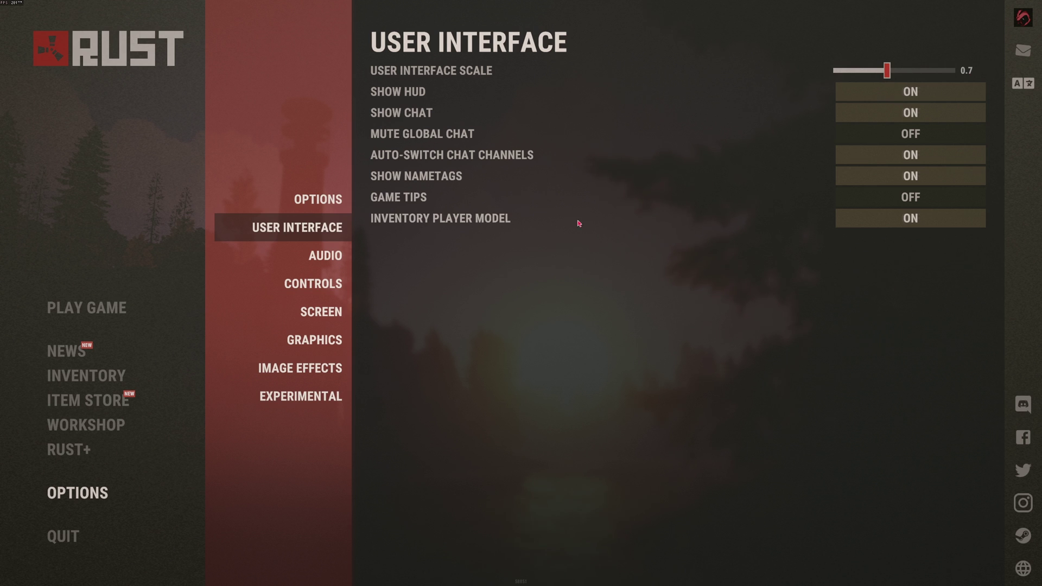
# - Review Audio and Controls, ending on Screen: 2560 x 1440, Exclusive, VSync off, FPS limit 0
pyautogui.click(337, 262)
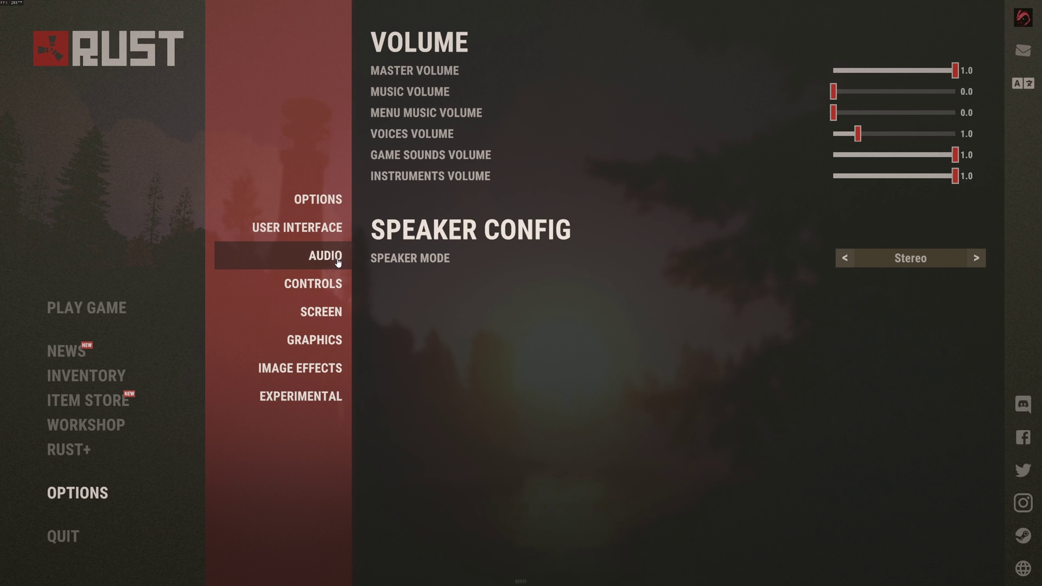
pyautogui.click(330, 287)
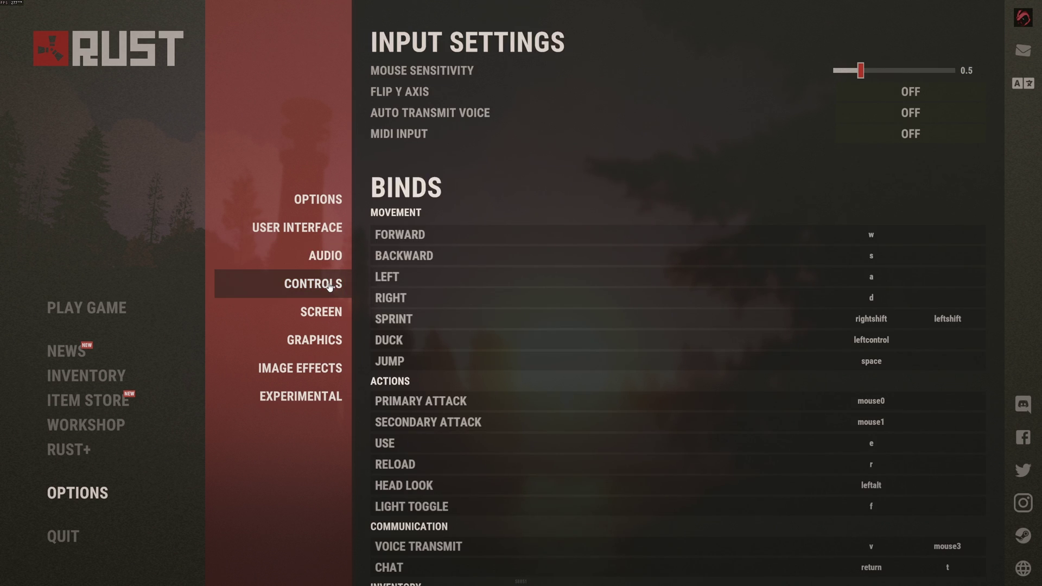
pyautogui.click(304, 310)
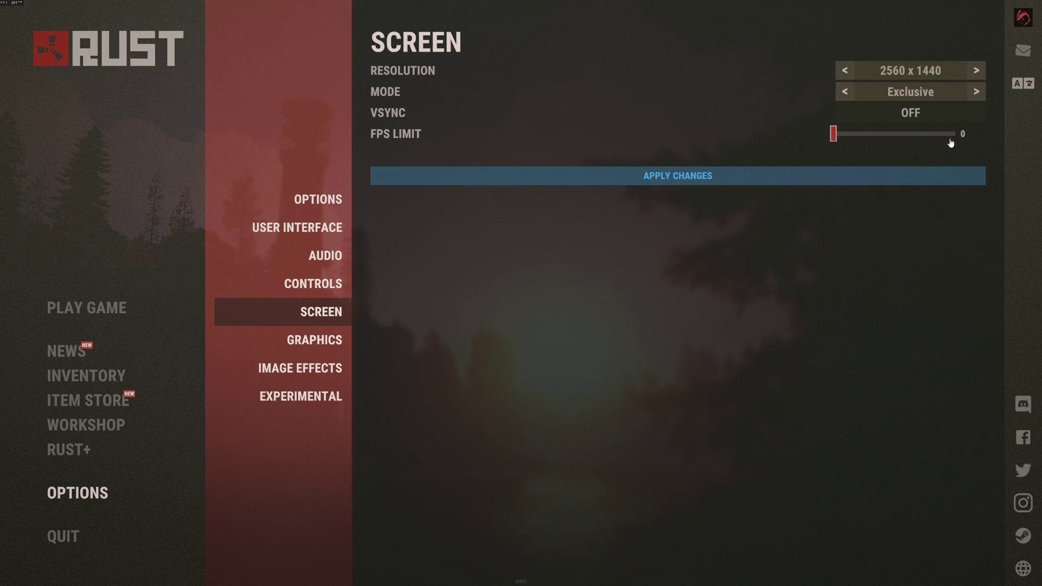
# - Show Rust's Graphics page: quality 5, shadows and reflections 0, shader 600, draw distance 2,500
pyautogui.click(343, 340)
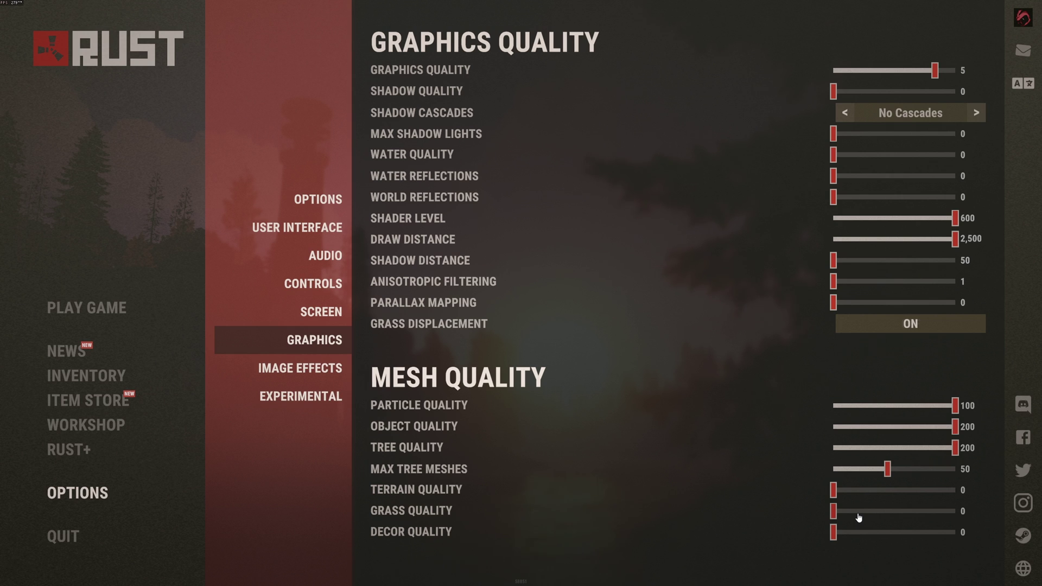
# - Show Image Effects with FXAA anti-aliasing, Sharpen on and all other effects off
pyautogui.click(317, 377)
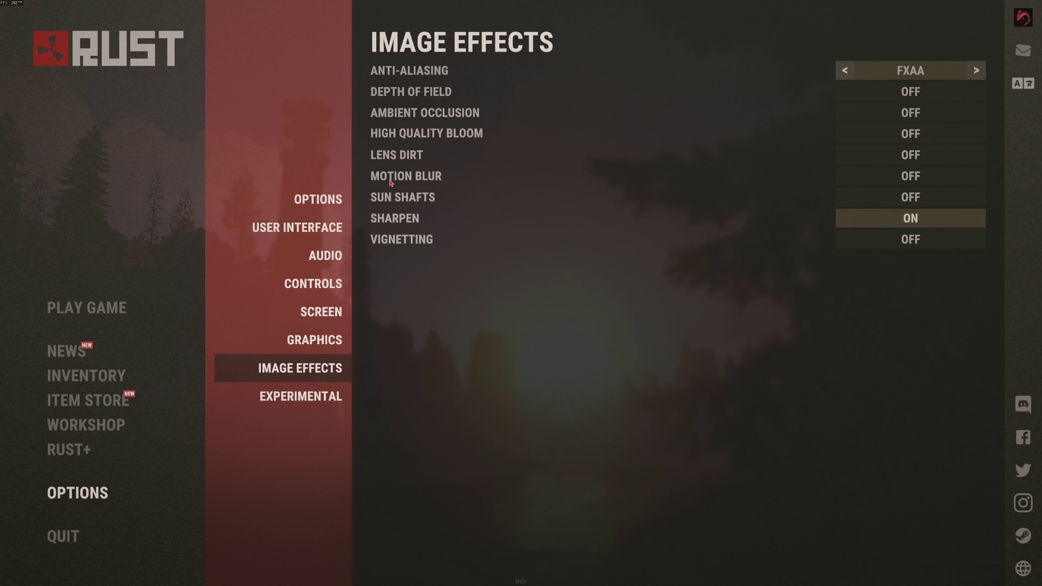
# - Show Experimental settings with occlusion culling, grass shadows, contact shadows and sustain pedal off
pyautogui.click(299, 397)
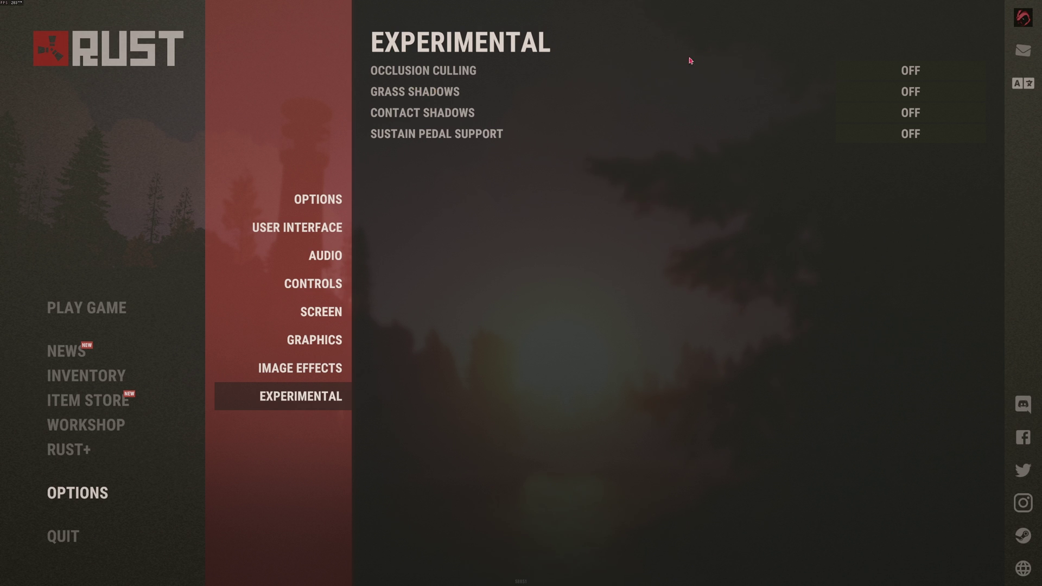
pyautogui.moveTo(576, 69)
# - Show general Options: Field of View 90.0, Compass on, Streamer Mode off, Max Gibs 0
pyautogui.click(315, 211)
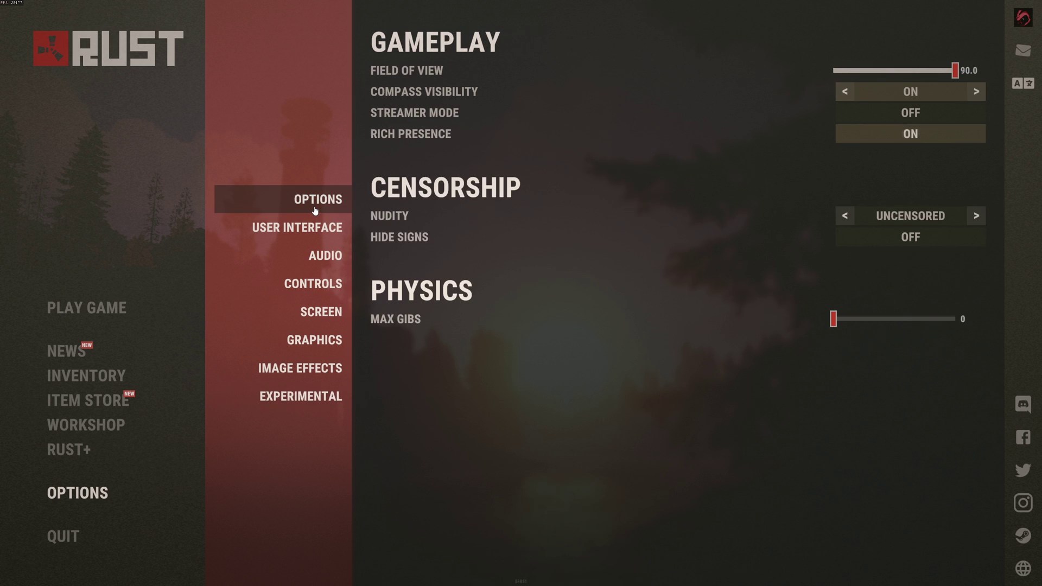